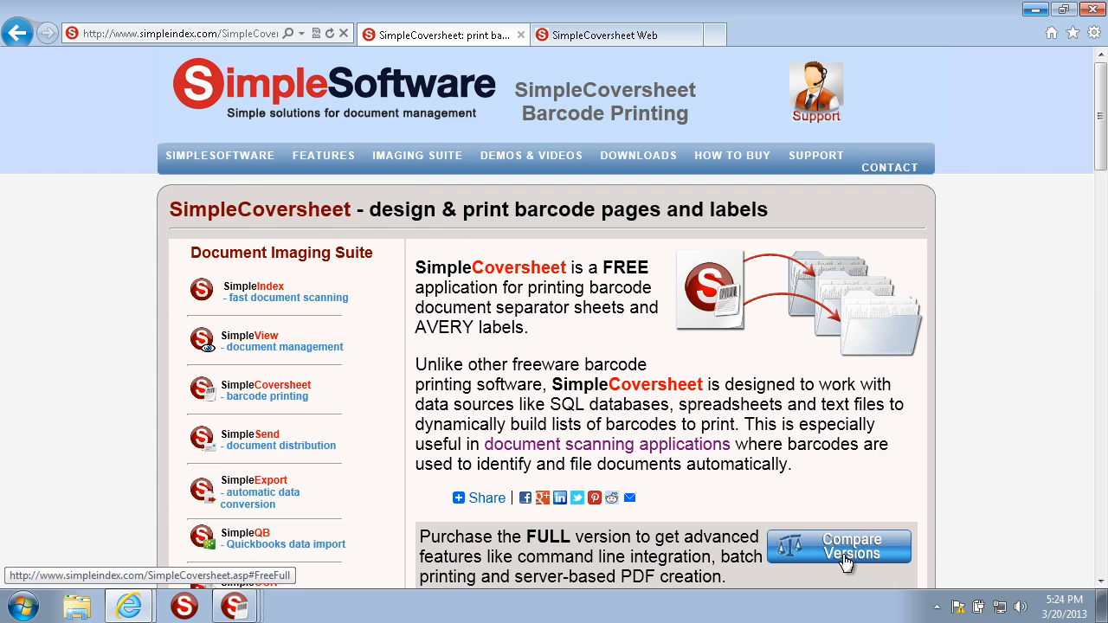
# - View the Free and Full version comparison on the website, and switch to the CoverSheet.xcs window in SimpleCoverSheet
pyautogui.click(842, 547)
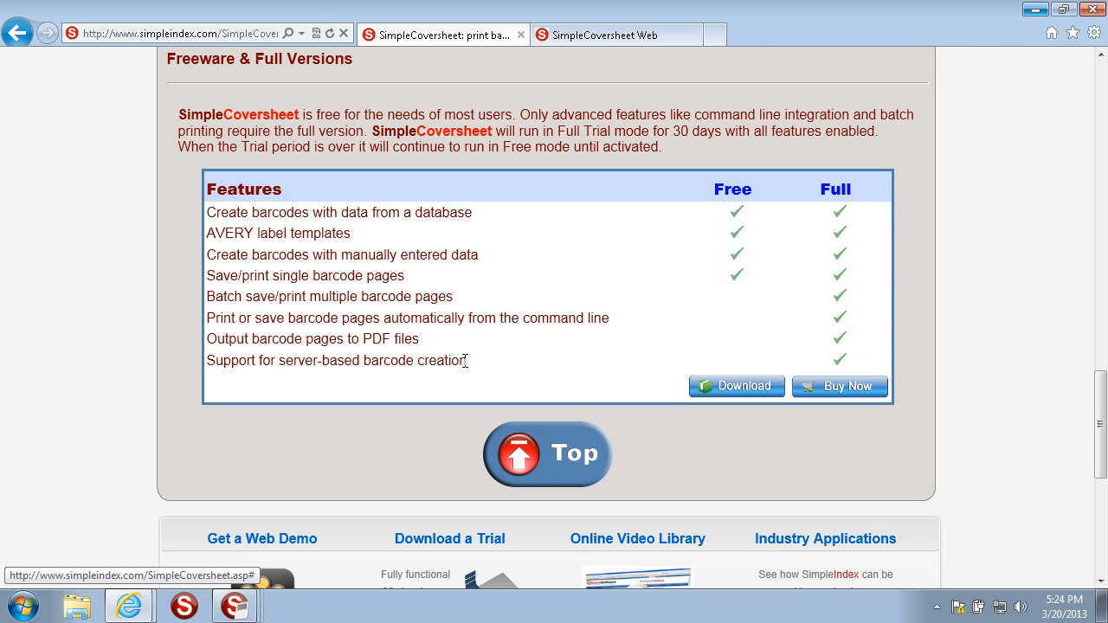
pyautogui.click(1035, 10)
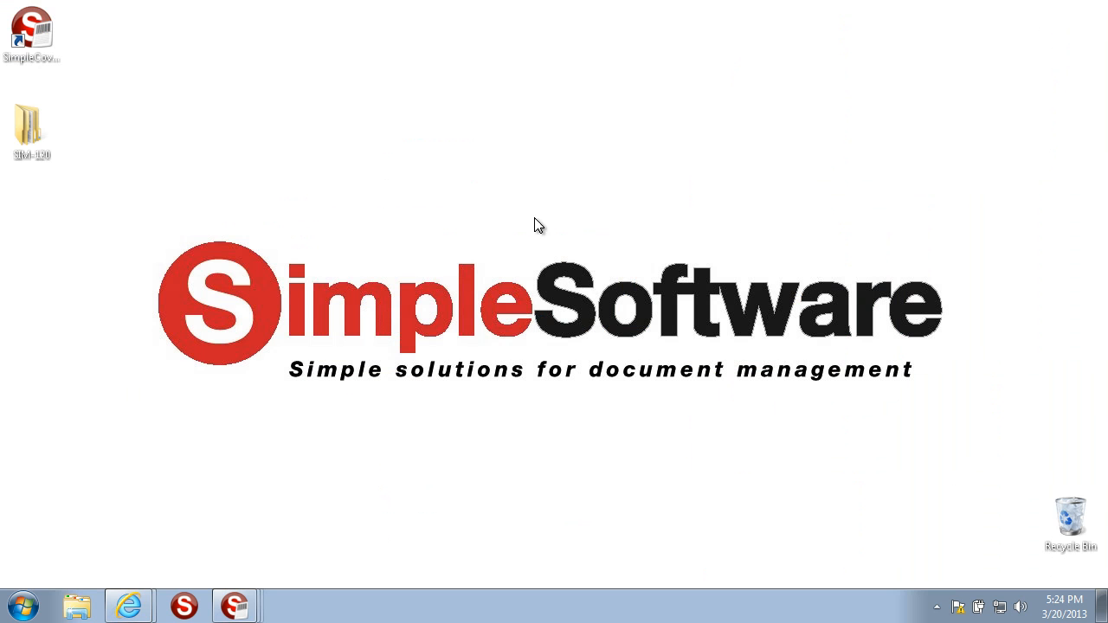
pyautogui.rightClick(220, 596)
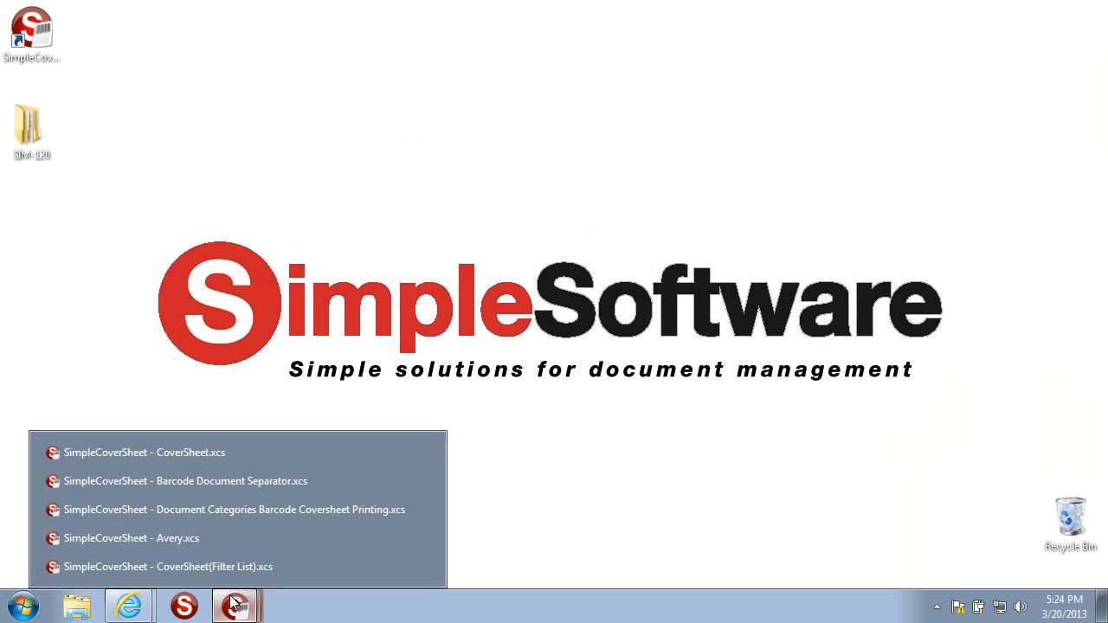
pyautogui.click(208, 457)
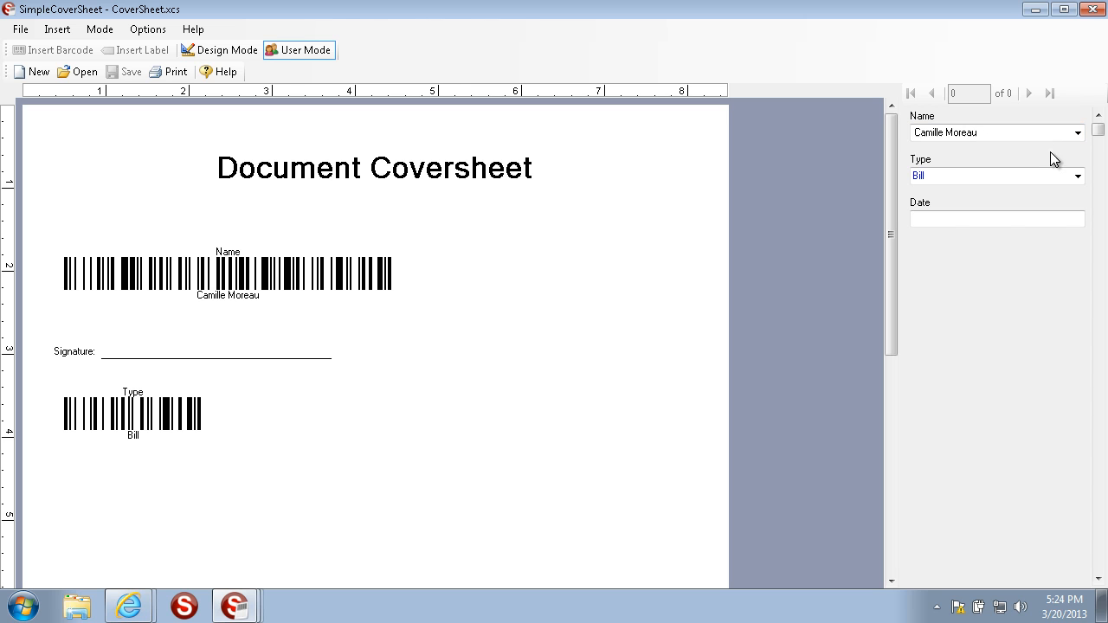
# - Try different people for the coversheet's Name barcode, ending on the second person in the list
pyautogui.click(1078, 134)
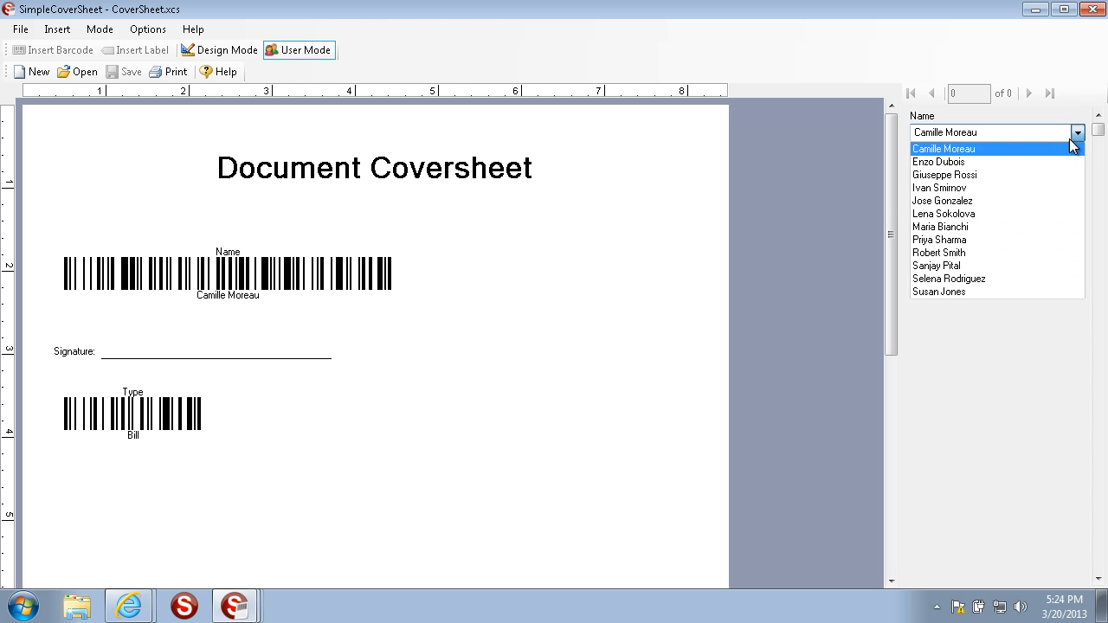
pyautogui.click(1003, 214)
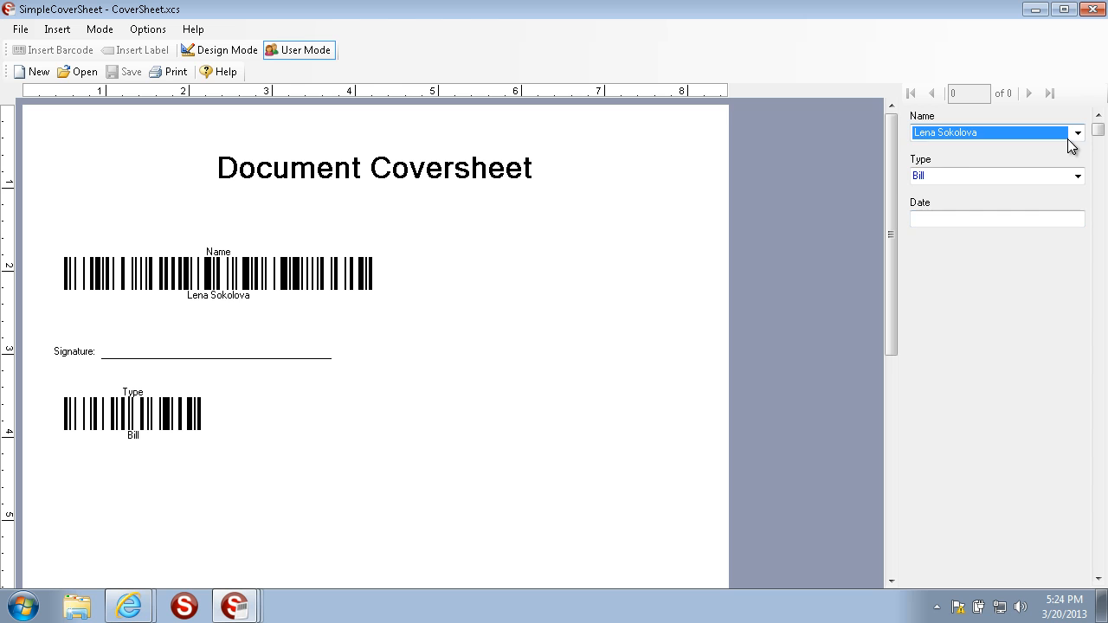
pyautogui.click(1077, 135)
pyautogui.click(1008, 176)
pyautogui.click(1004, 141)
pyautogui.click(1000, 135)
# - Choose Tax as the coversheet's Type, and replace it with the custom value Testing
pyautogui.click(1078, 176)
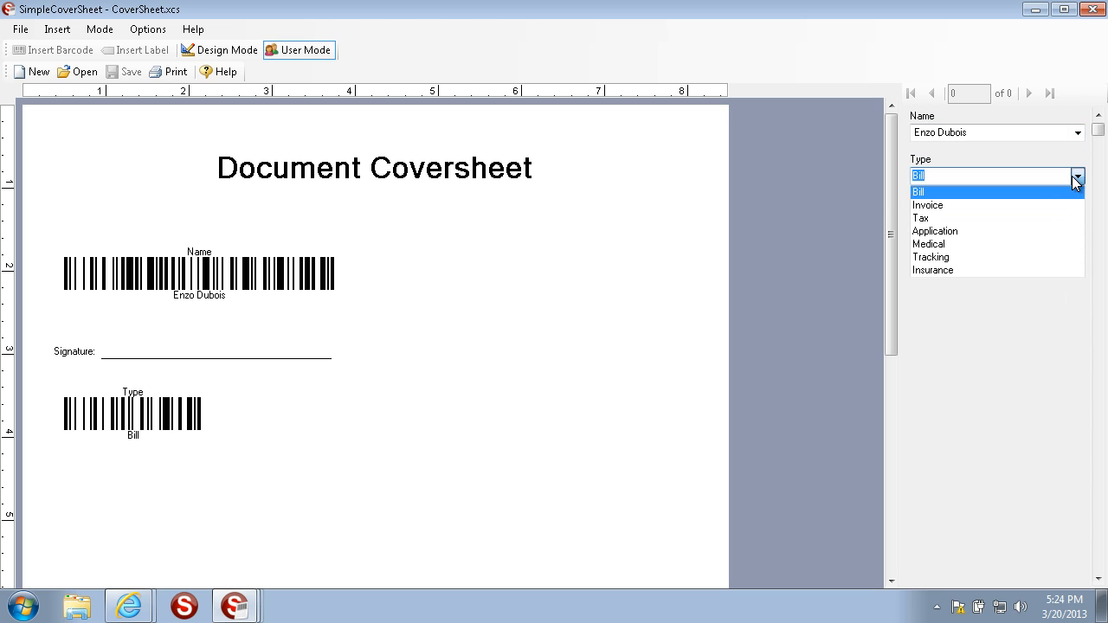
pyautogui.click(982, 219)
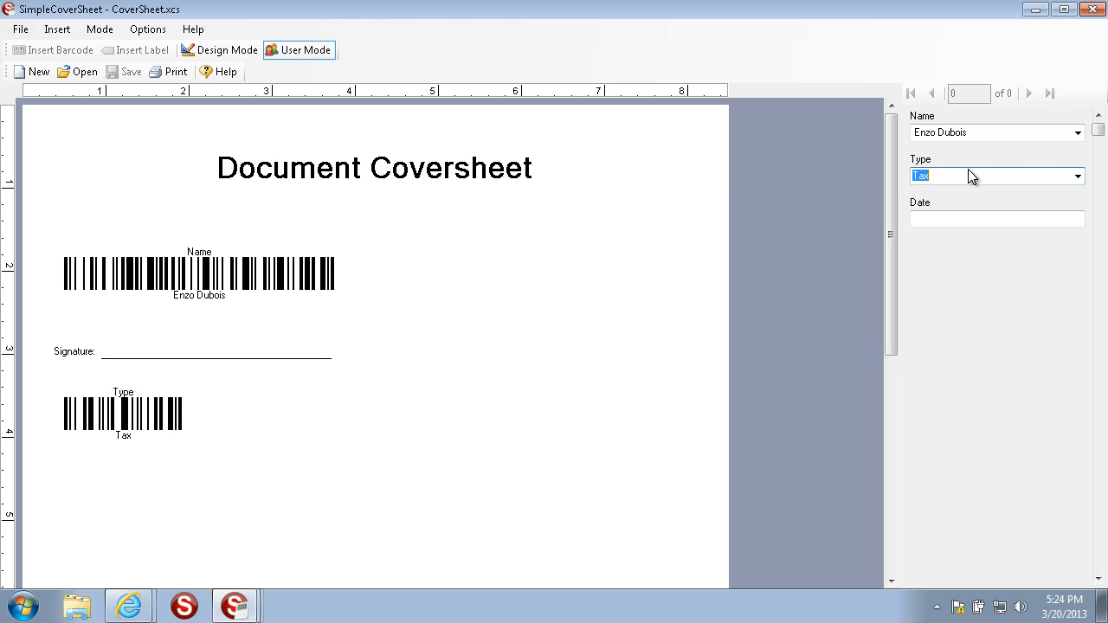
pyautogui.write('Testing')
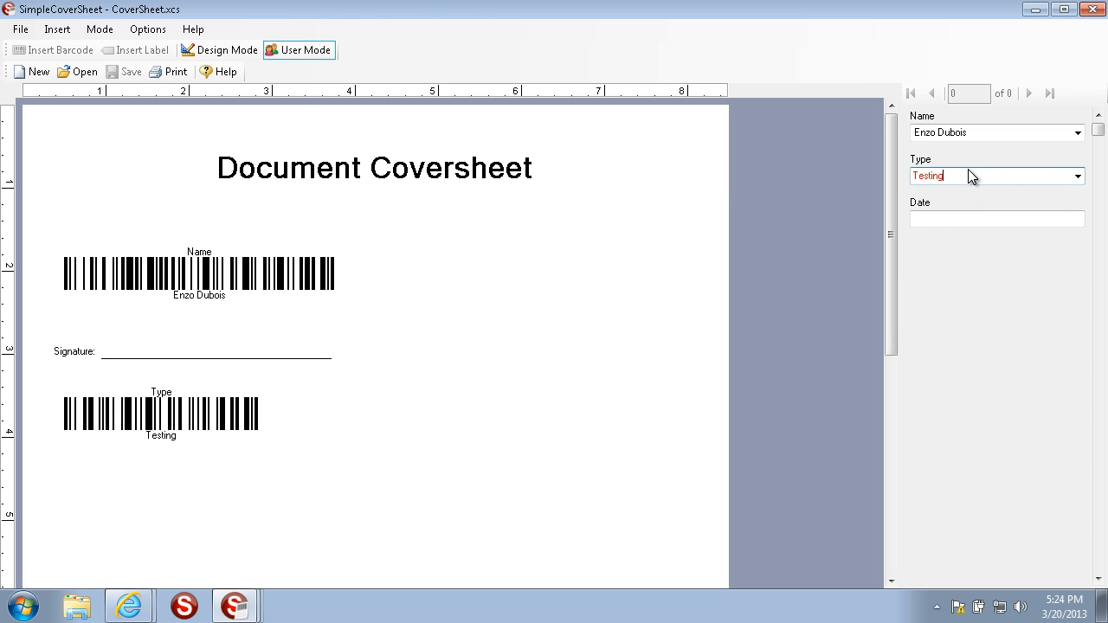
# - Set the coversheet's Date to 1/1/2001, and look at its print options without printing
pyautogui.click(940, 220)
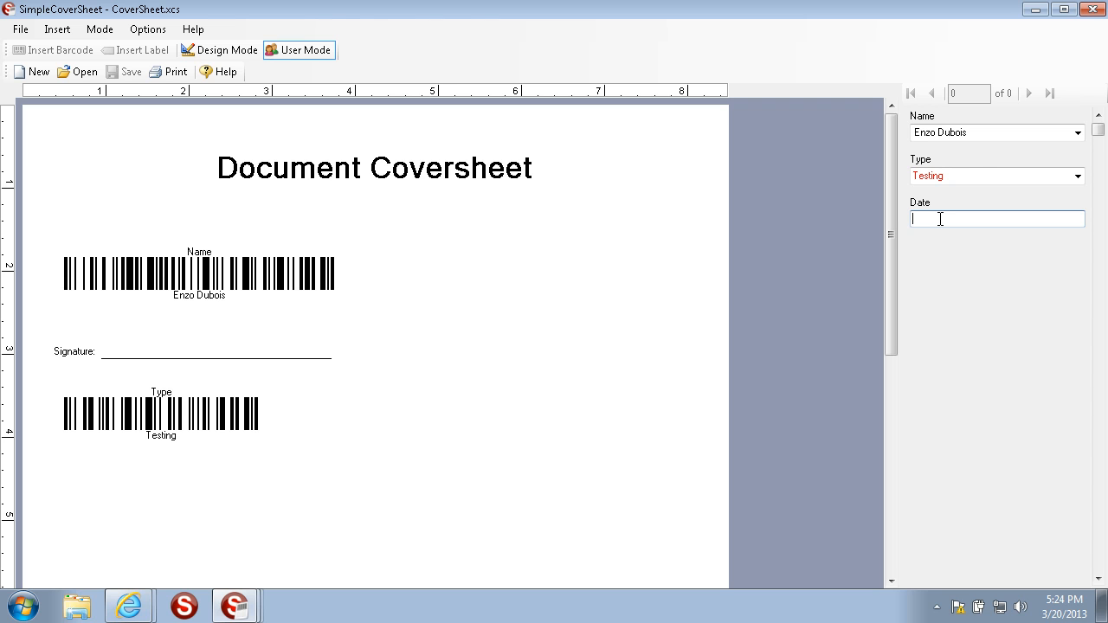
pyautogui.write('1/1/201')
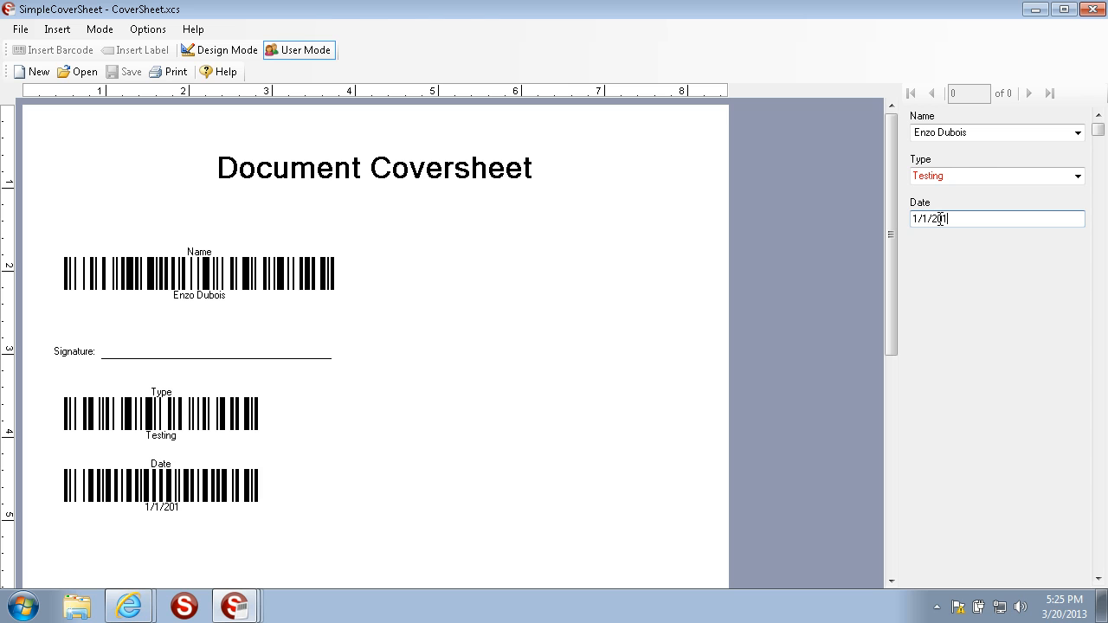
pyautogui.press('BackSpace')
pyautogui.write('01')
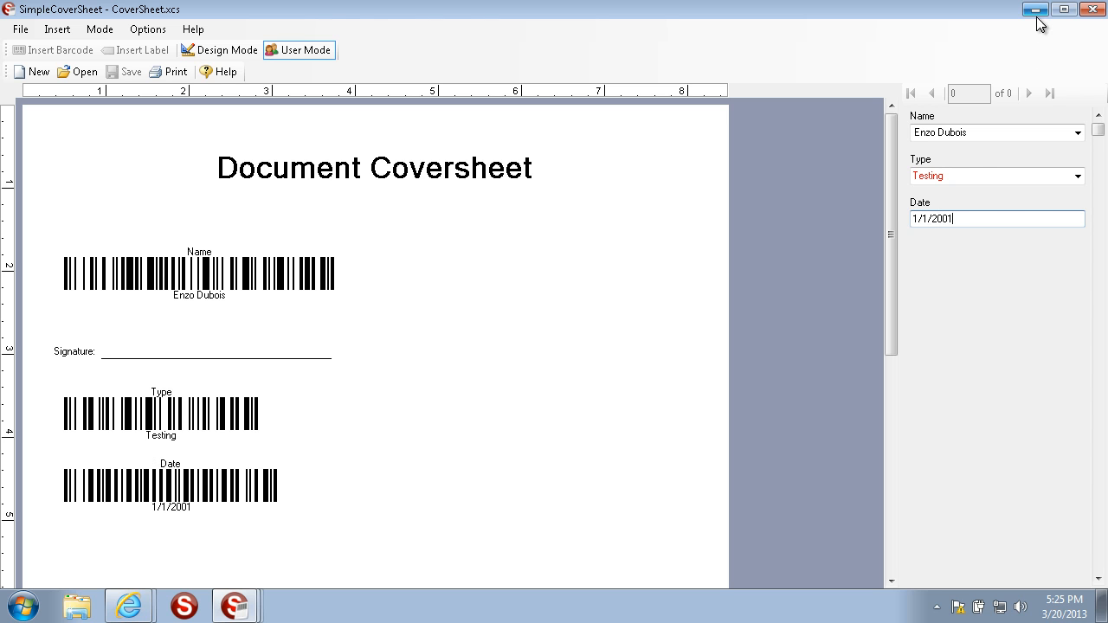
pyautogui.click(167, 72)
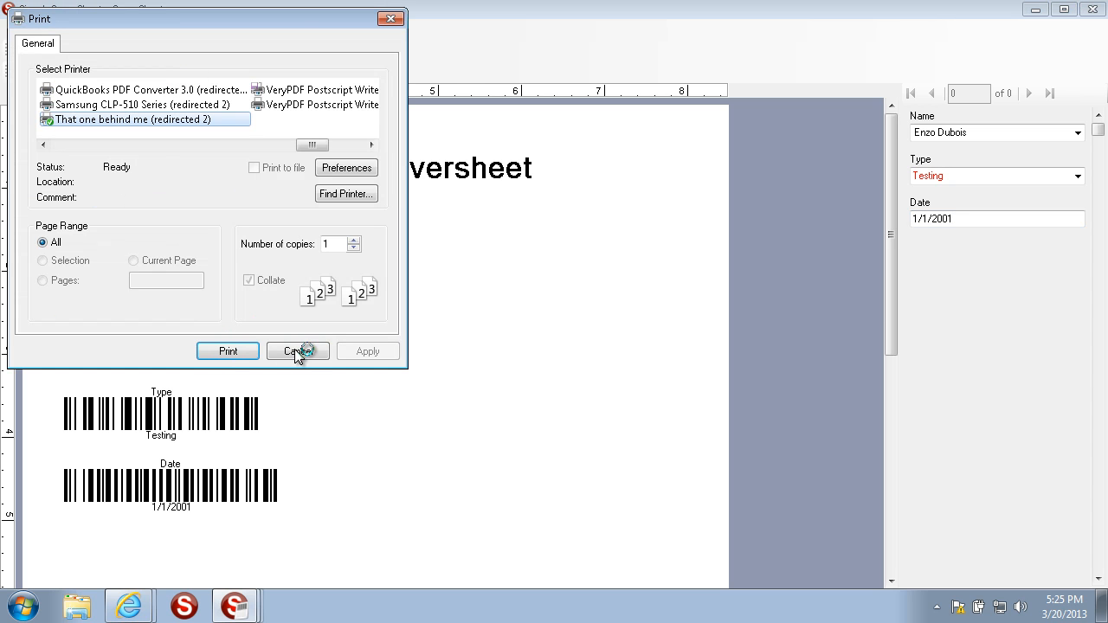
pyautogui.click(325, 350)
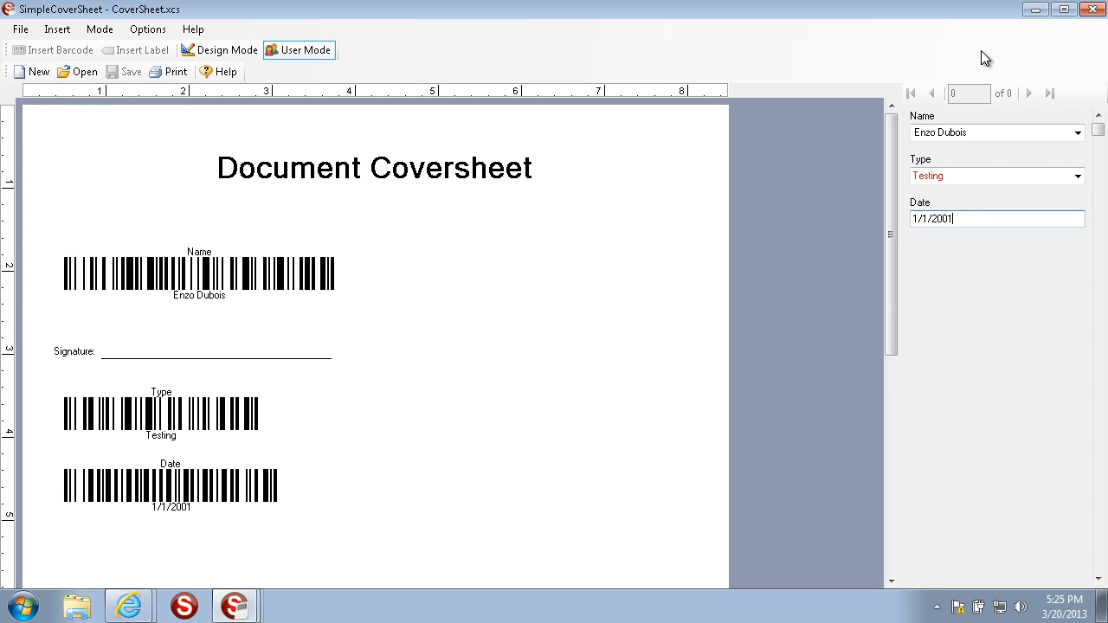
# - Put the coversheet window away and bring up the Barcode Document Separator.xcs window
pyautogui.click(1036, 10)
pyautogui.click(234, 609)
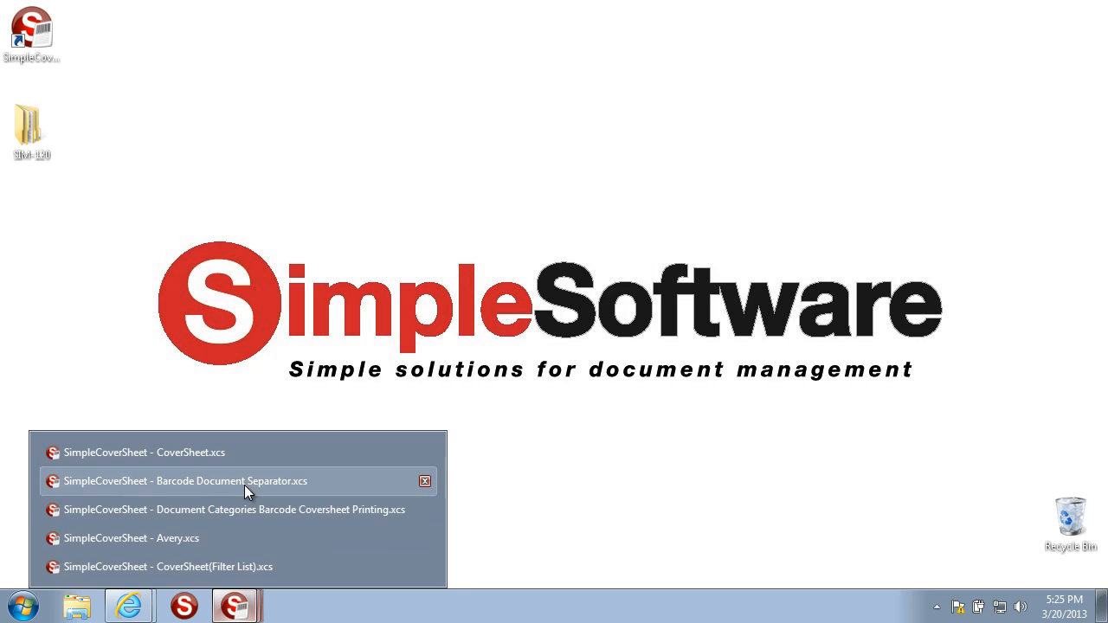
pyautogui.click(243, 481)
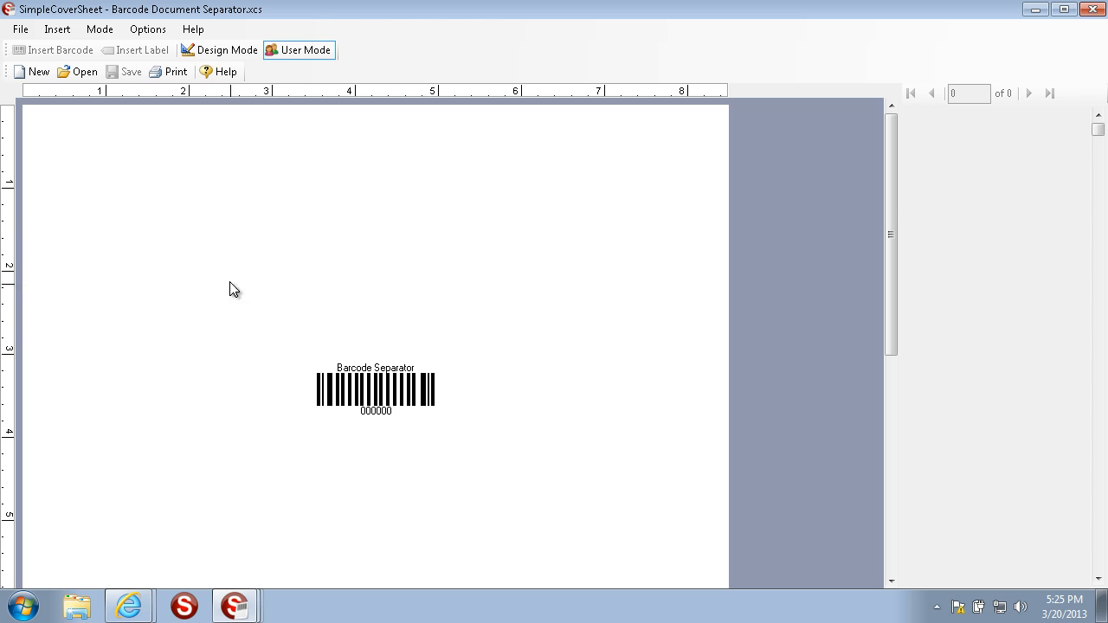
# - Try a print setup of 500 copies for the barcode separator page, and dismiss it without printing
pyautogui.click(176, 71)
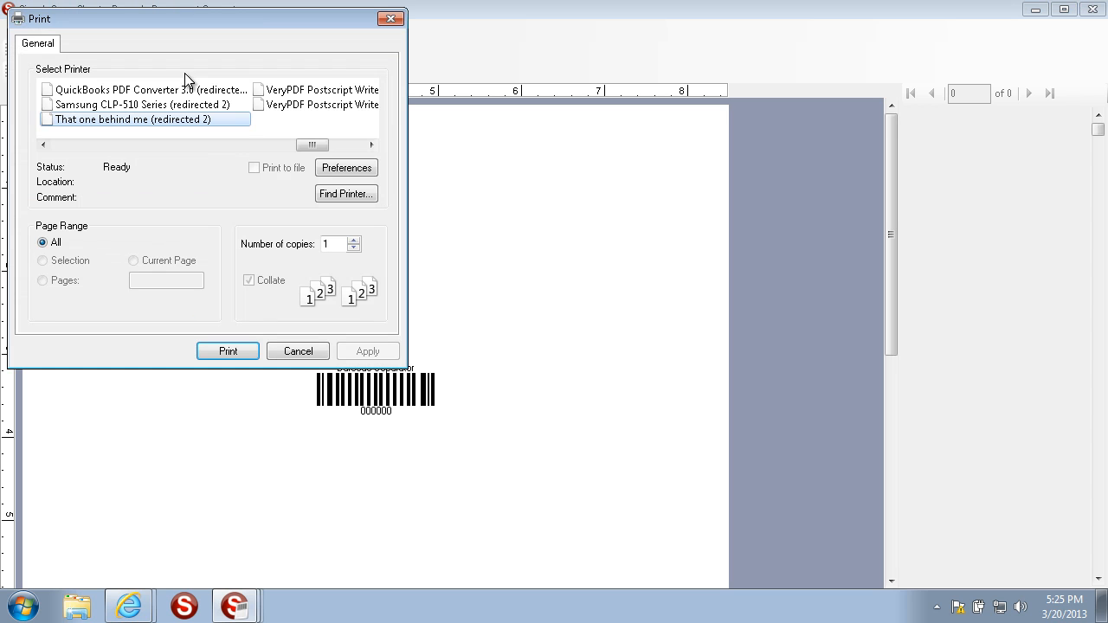
pyautogui.doubleClick(333, 245)
pyautogui.write('500')
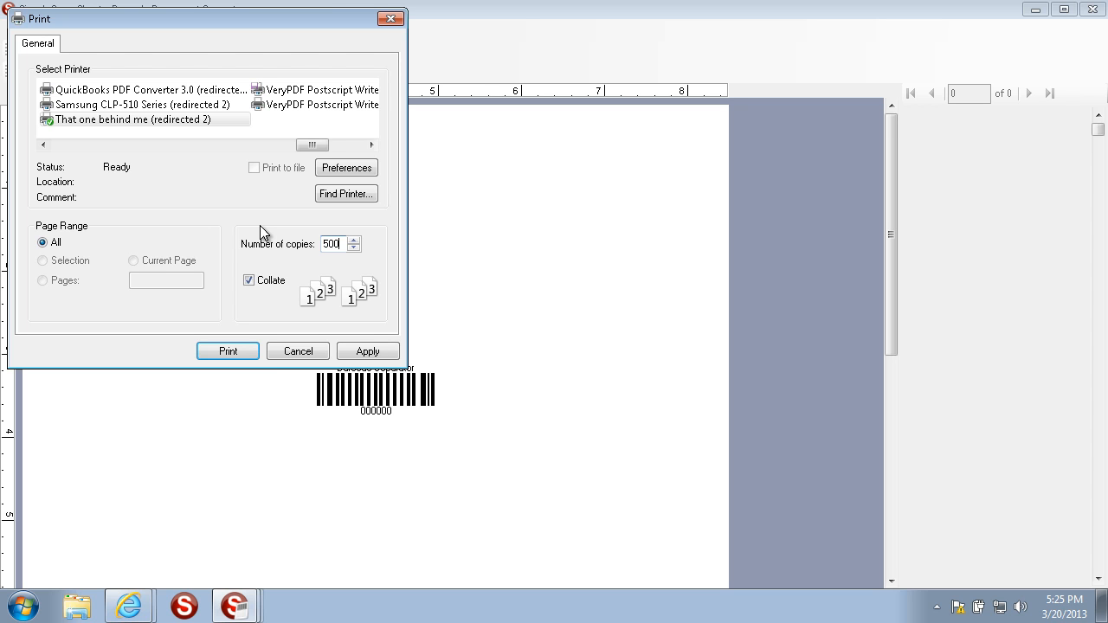
pyautogui.click(284, 348)
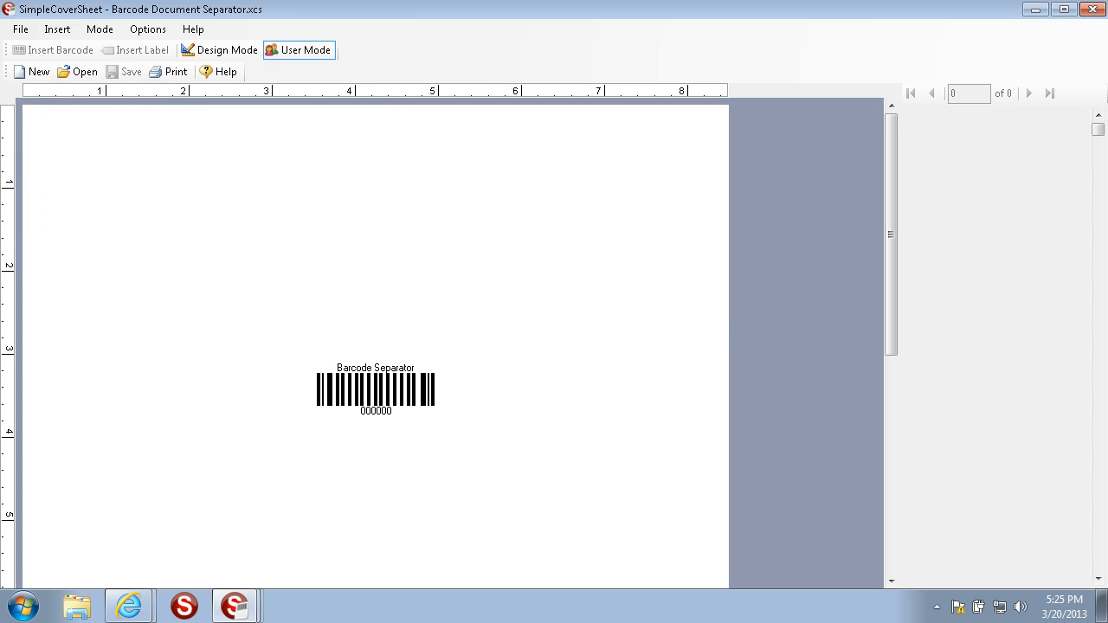
# - Put the separator window away and bring up the Document Categories Barcode Coversheet Printing.xcs window
pyautogui.click(1035, 9)
pyautogui.rightClick(234, 606)
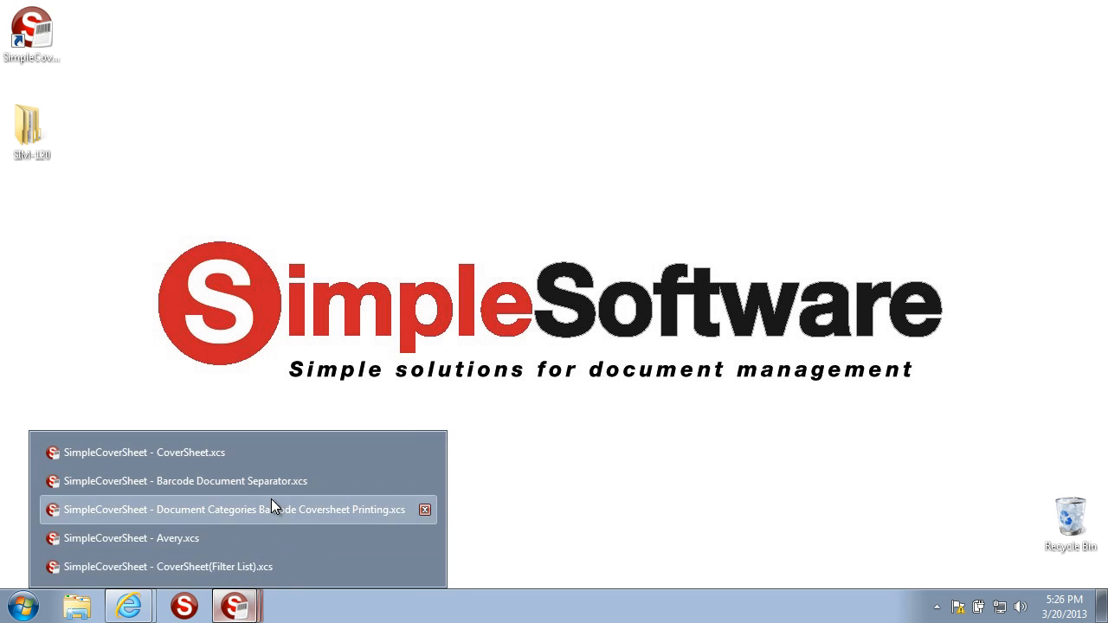
pyautogui.click(272, 510)
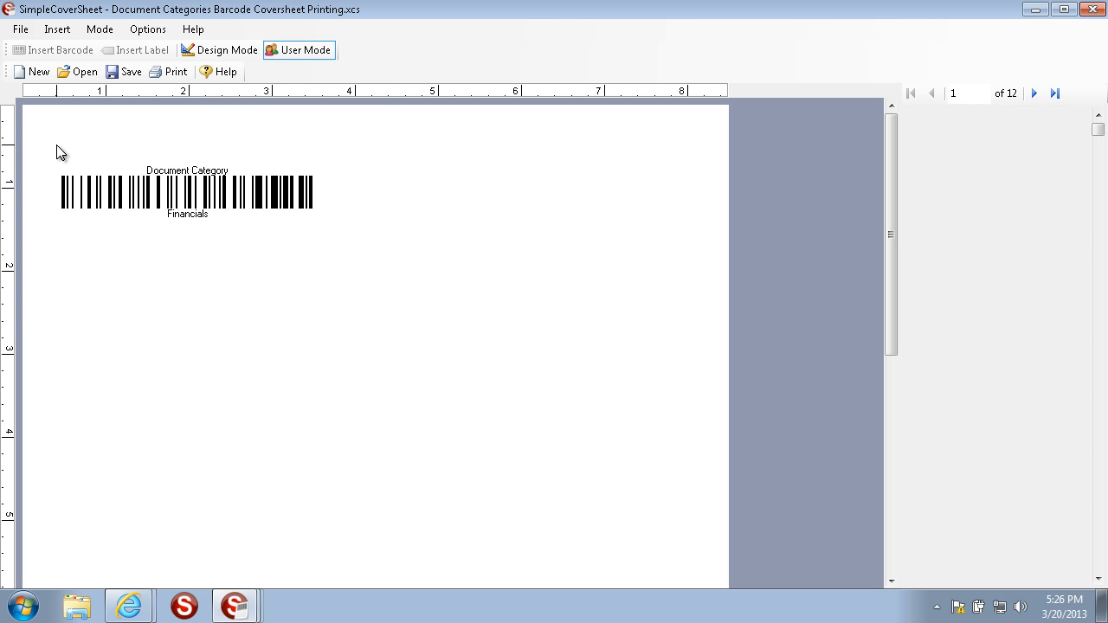
# - Page forward through the document category barcode records and return to the first one
pyautogui.click(1033, 93)
pyautogui.click(1034, 94)
pyautogui.click(1034, 94)
pyautogui.click(1034, 94)
pyautogui.click(1034, 94)
pyautogui.click(1034, 94)
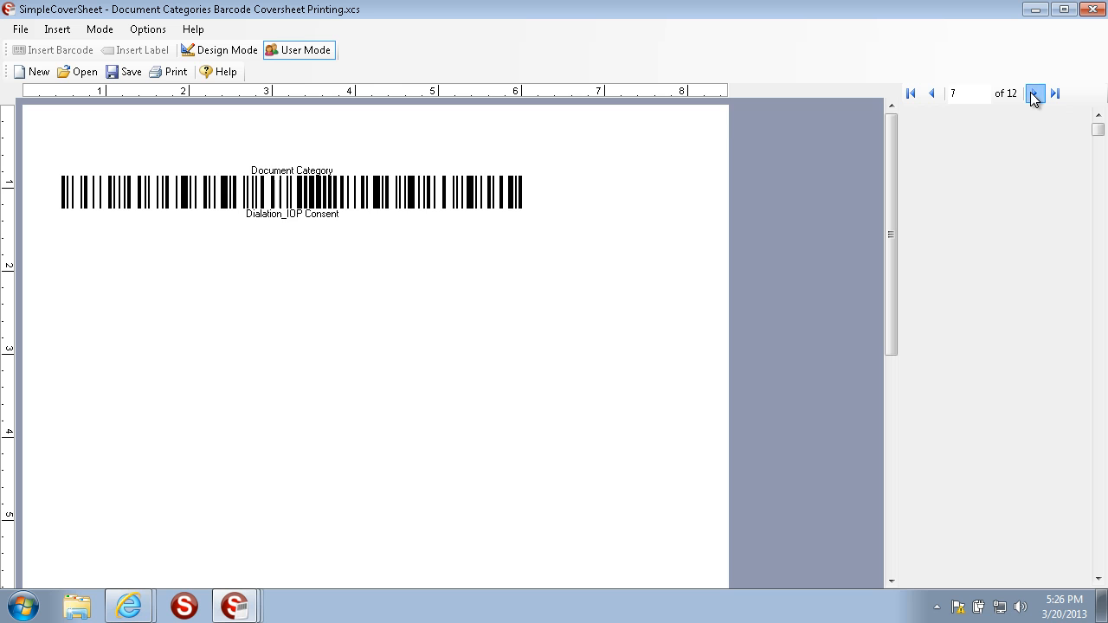
pyautogui.click(1033, 95)
pyautogui.click(928, 96)
pyautogui.click(929, 95)
pyautogui.click(929, 95)
pyautogui.click(929, 96)
pyautogui.click(929, 95)
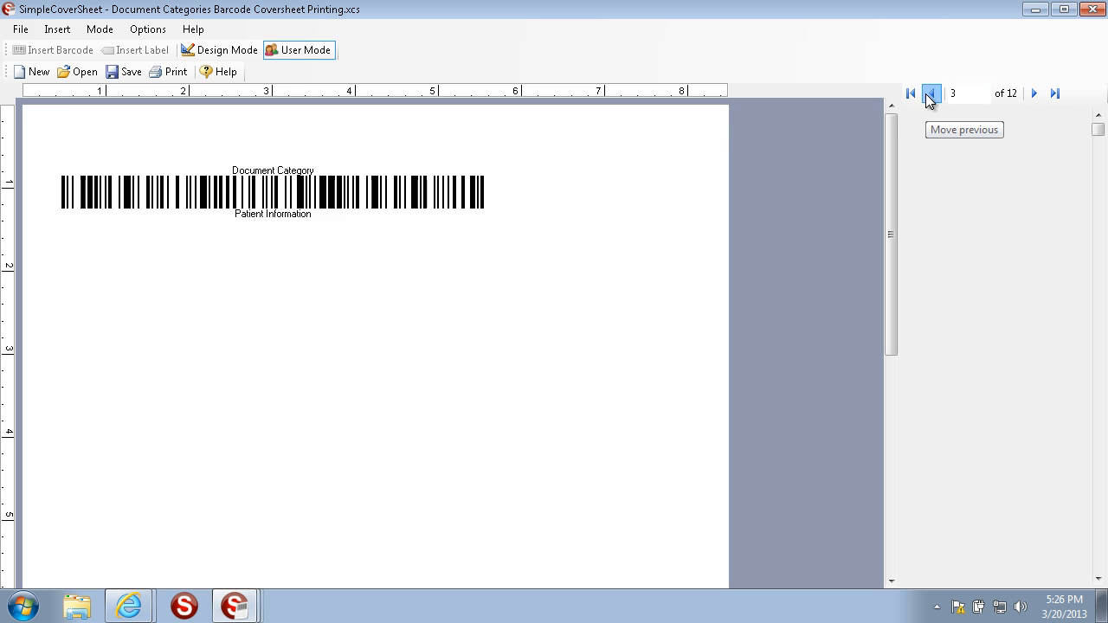
pyautogui.click(929, 95)
pyautogui.click(929, 95)
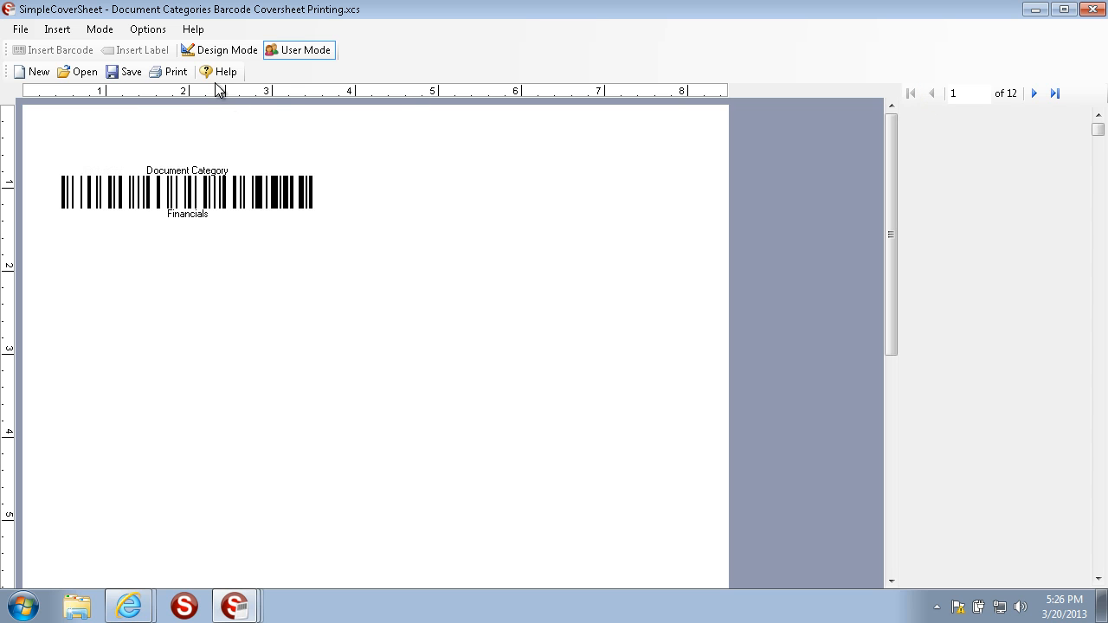
# - Examine the page range and copy options for printing the document category coversheets, and leave without printing
pyautogui.click(172, 74)
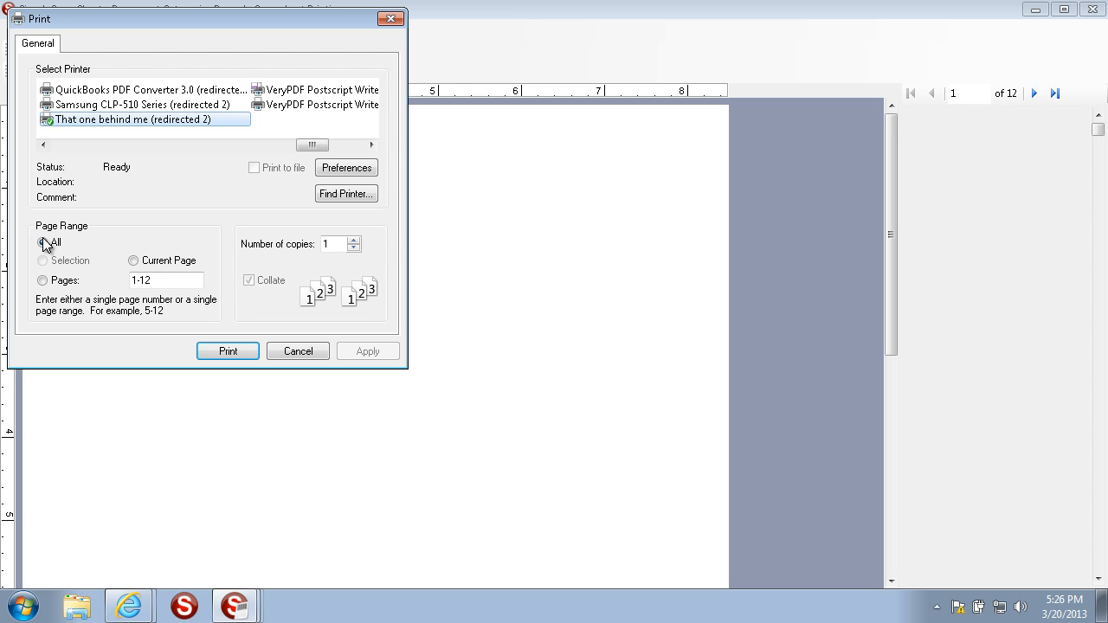
pyautogui.doubleClick(339, 243)
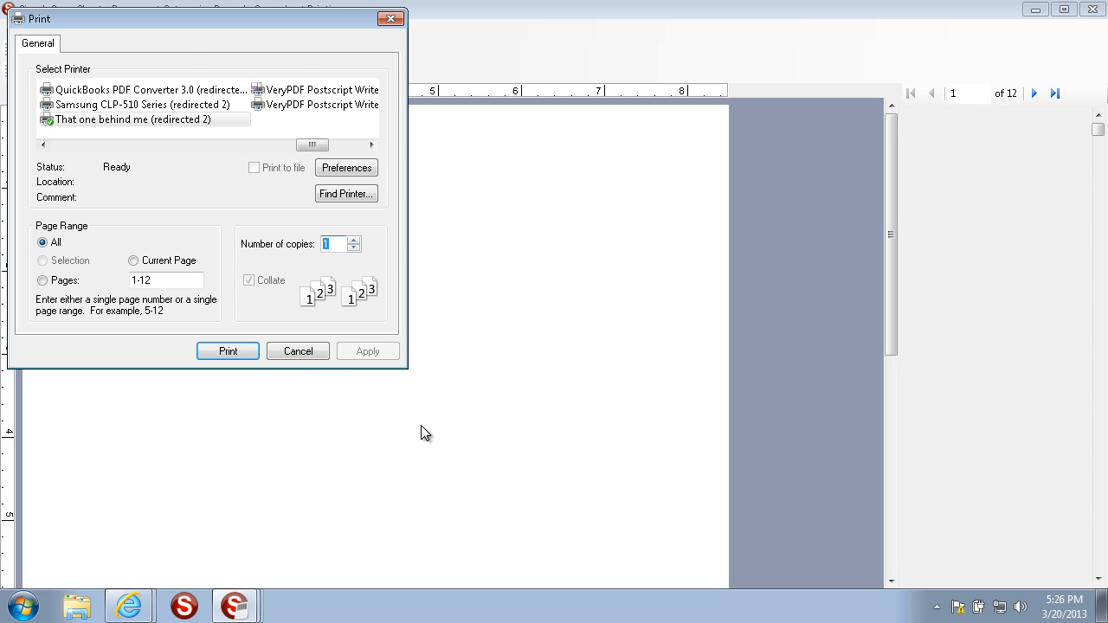
pyautogui.click(312, 352)
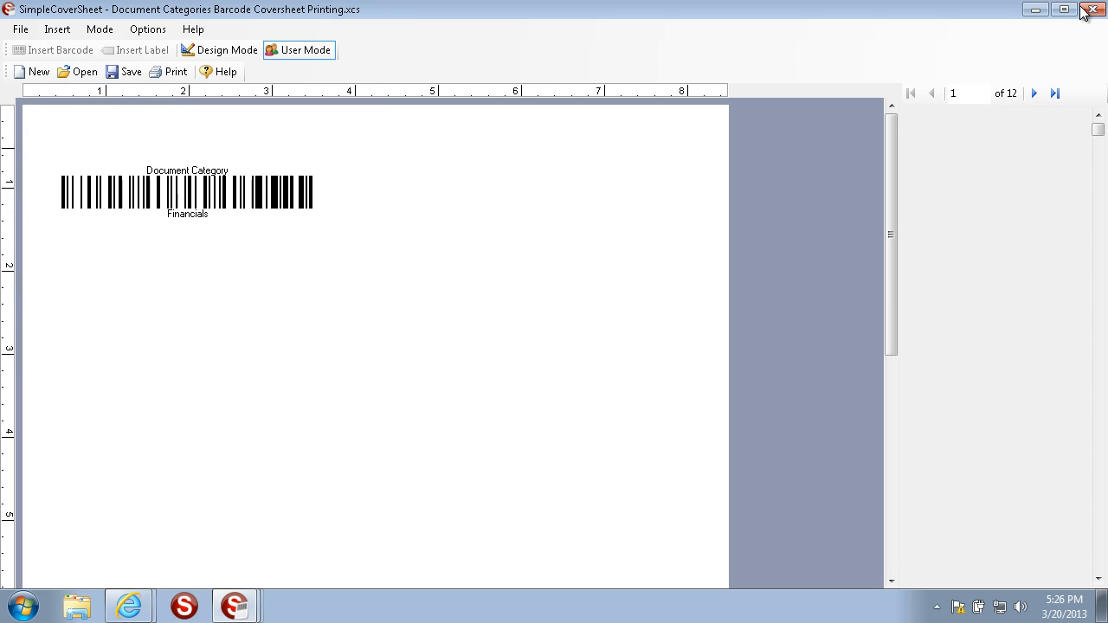
# - Put the document categories window away and bring up the Avery.xcs label window
pyautogui.click(1036, 10)
pyautogui.moveTo(233, 606)
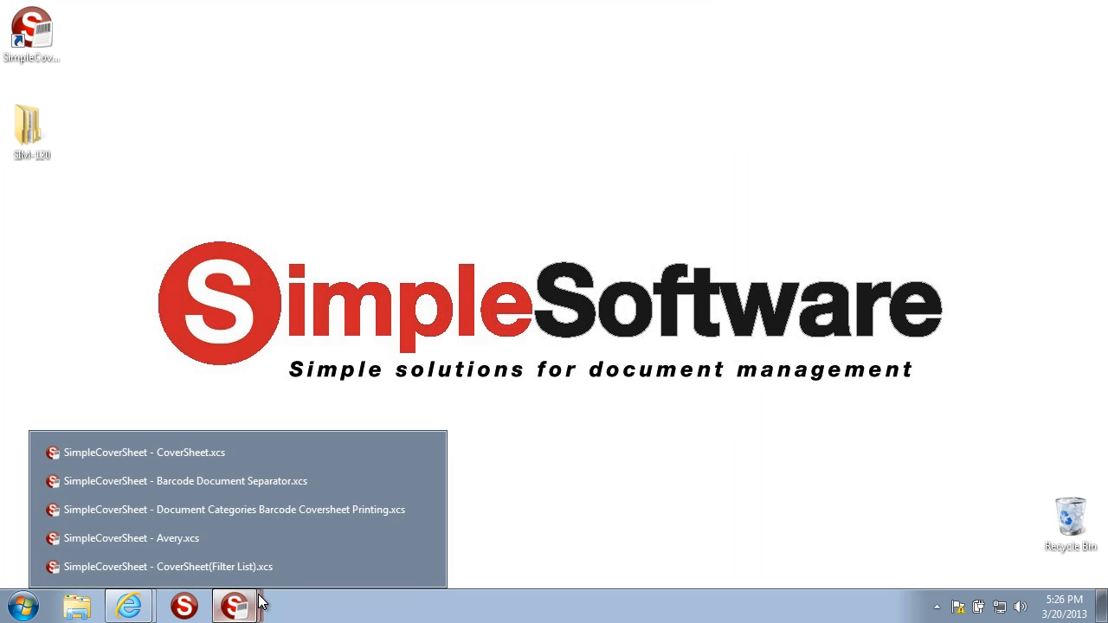
pyautogui.click(214, 538)
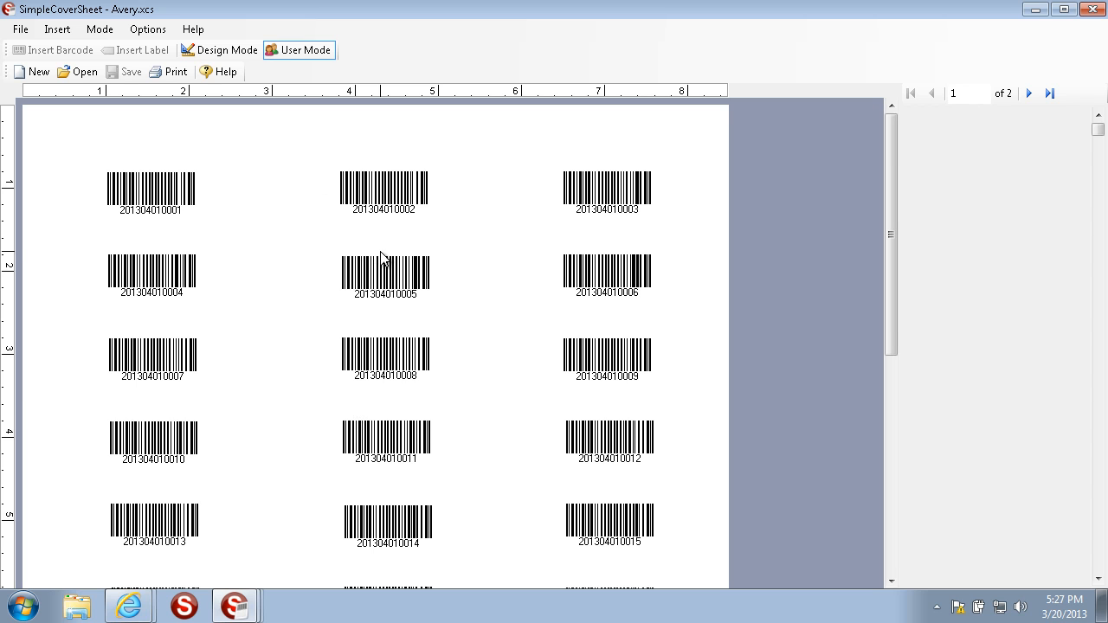
# - Examine the print options for the Avery barcode labels, and leave without printing
pyautogui.moveTo(895, 157); pyautogui.dragTo(911, 174)
pyautogui.click(169, 71)
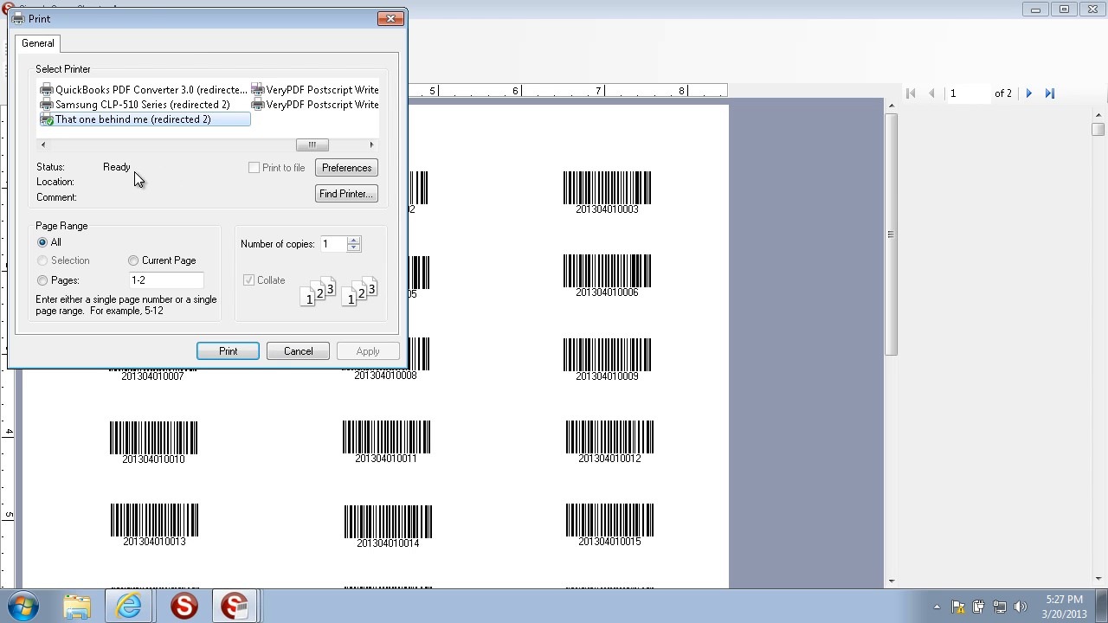
pyautogui.click(297, 351)
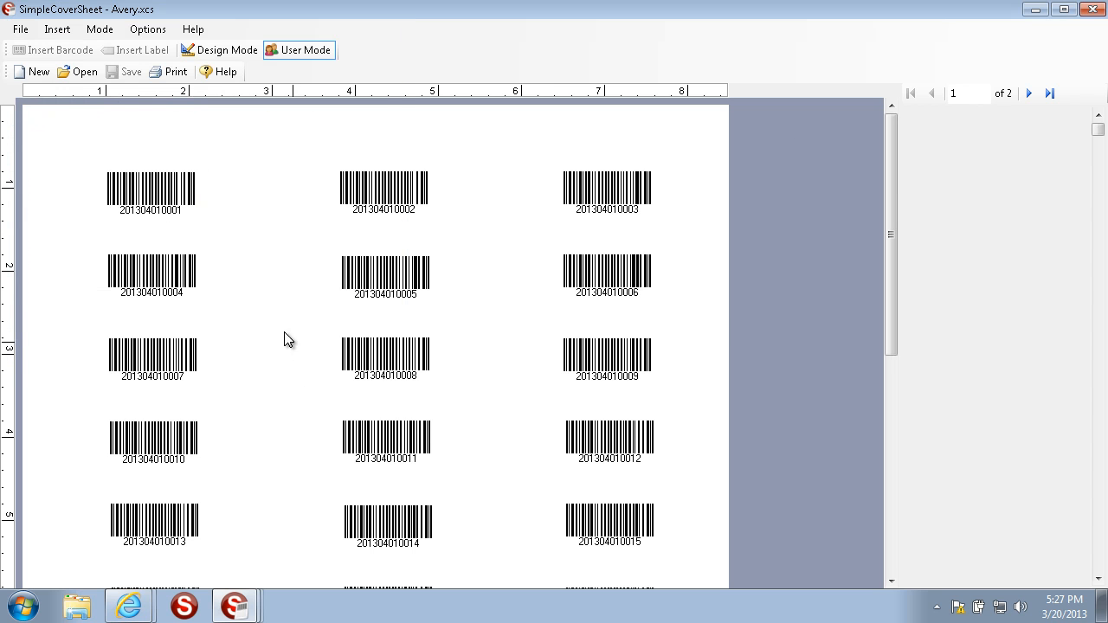
# - Put the Avery label window away and bring up the CoverSheet(Filter List).xcs window
pyautogui.click(1036, 9)
pyautogui.click(240, 618)
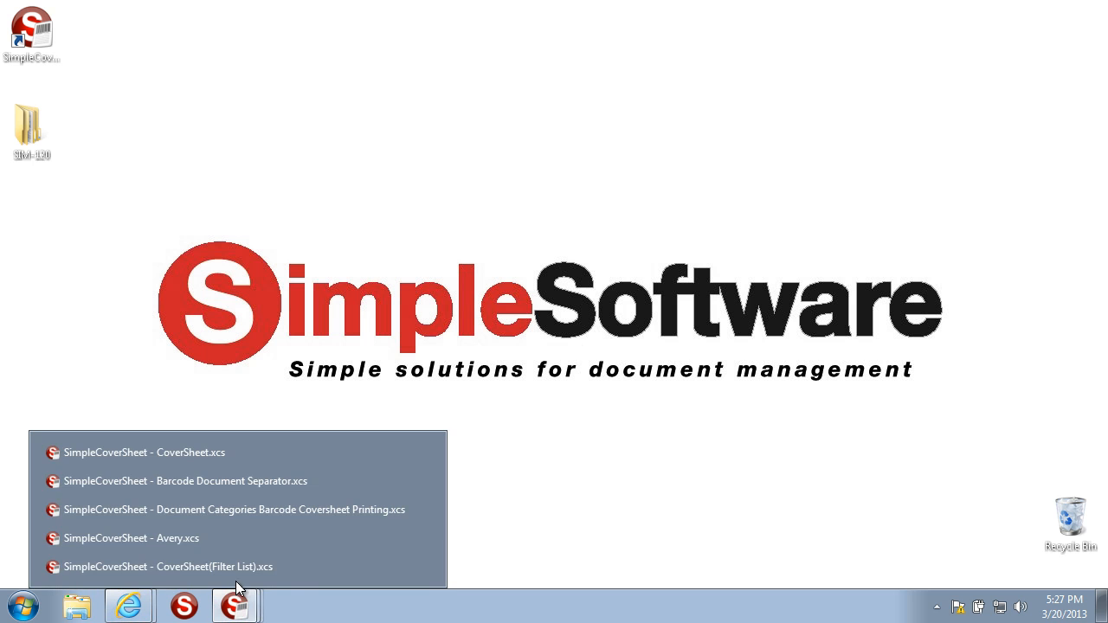
pyautogui.click(235, 571)
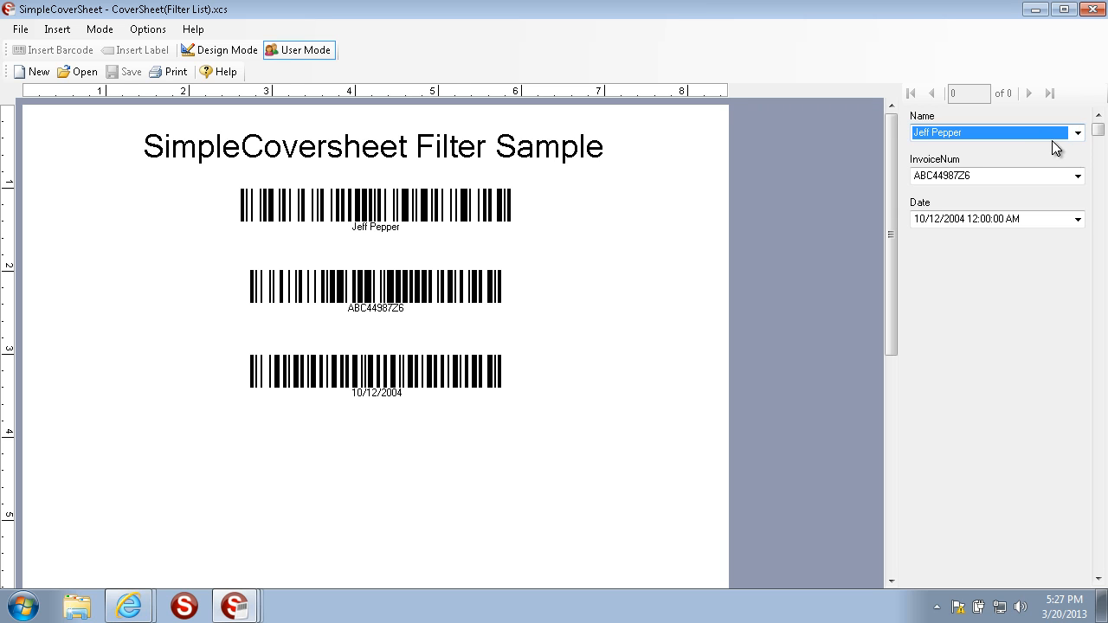
# - Review the invoice numbers offered for the current name, and filter the coversheet by the second name in the list
pyautogui.click(1078, 176)
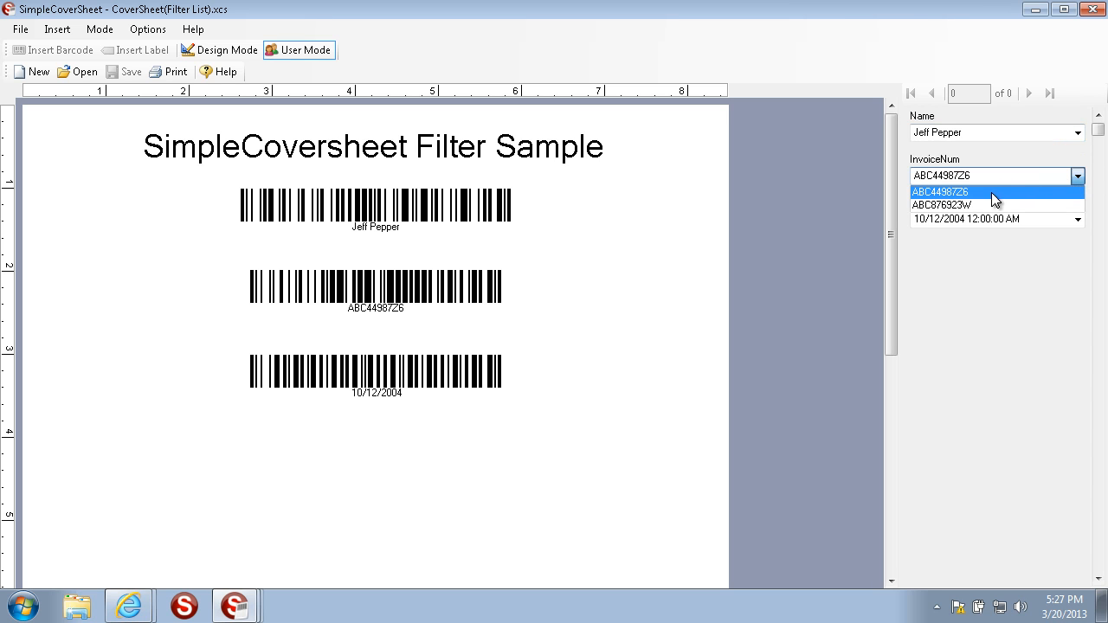
pyautogui.click(1080, 132)
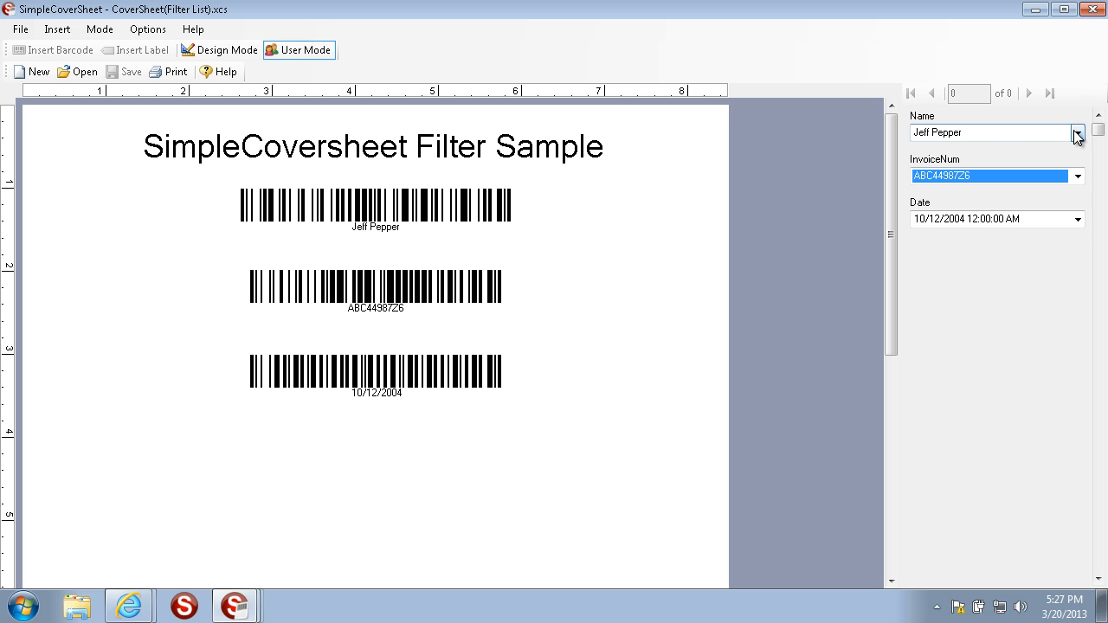
pyautogui.click(1079, 135)
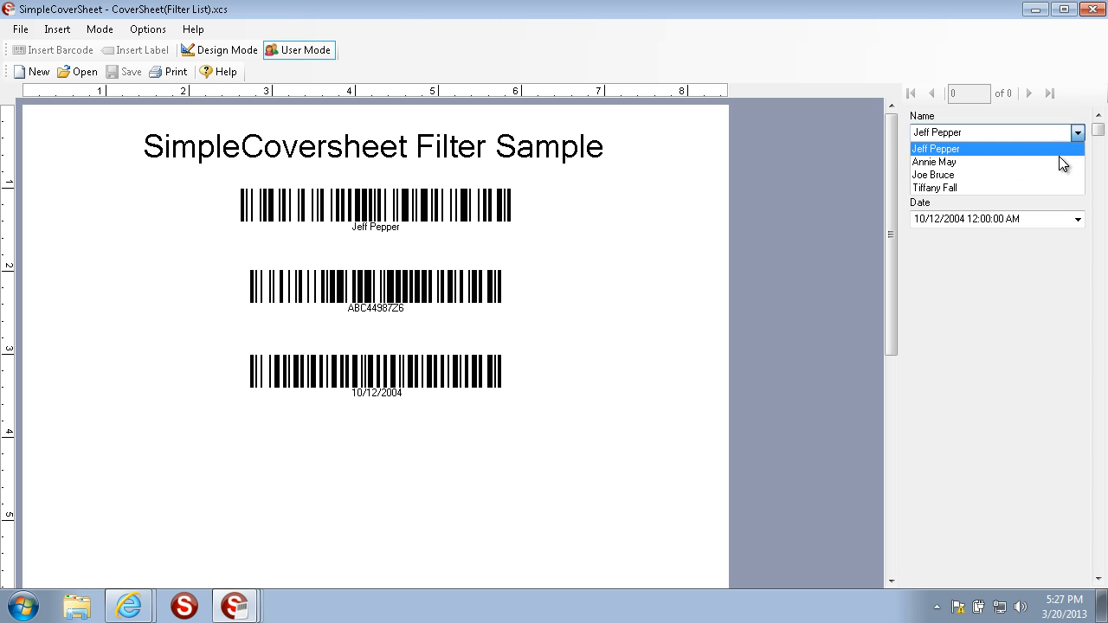
pyautogui.click(1051, 162)
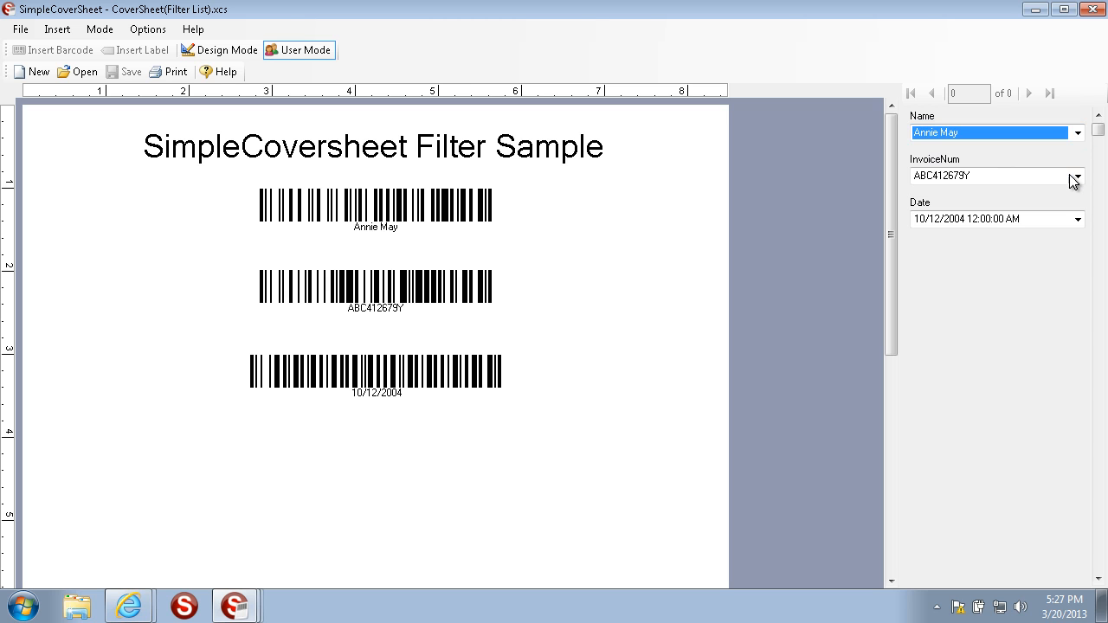
pyautogui.click(1077, 177)
pyautogui.click(1078, 179)
# - Filter the coversheet by the fourth name in the list, and switch it to the third name
pyautogui.click(1077, 134)
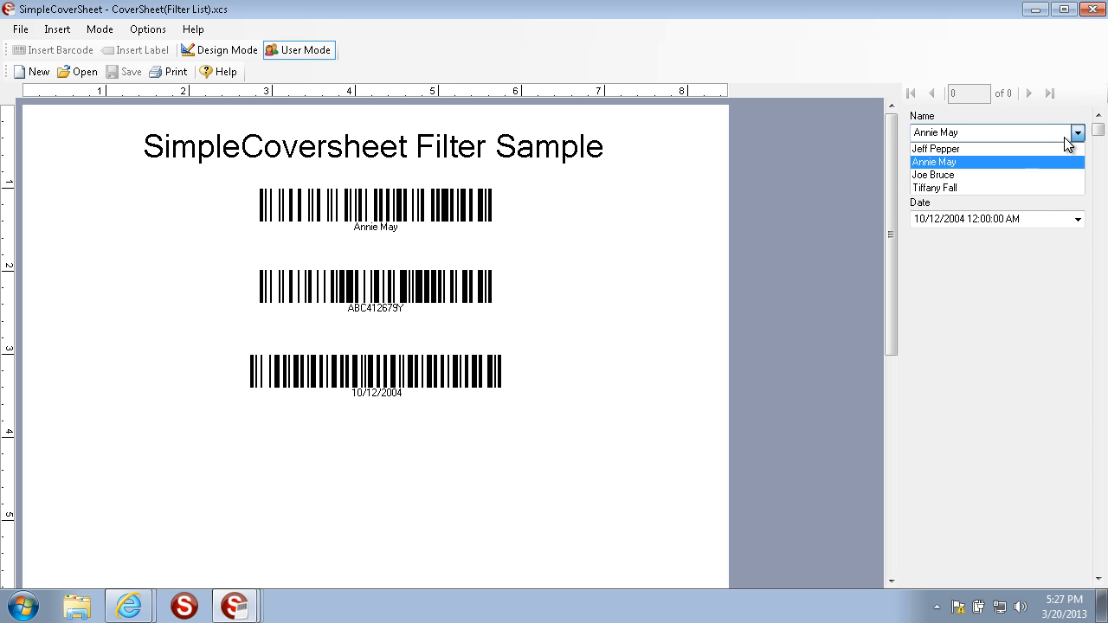
pyautogui.click(1036, 185)
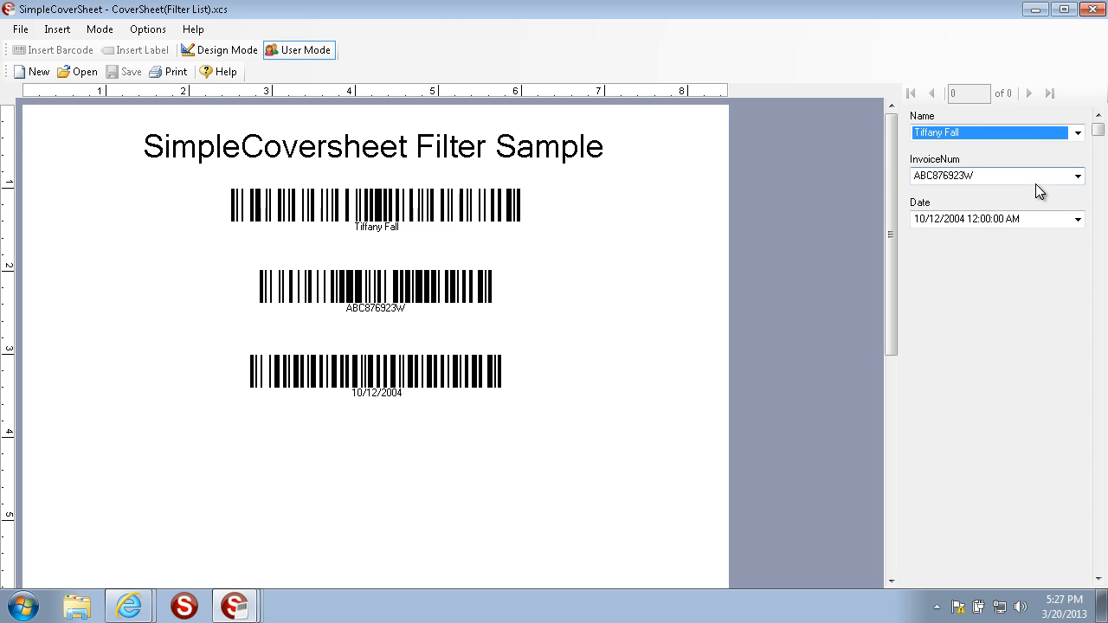
pyautogui.click(1038, 135)
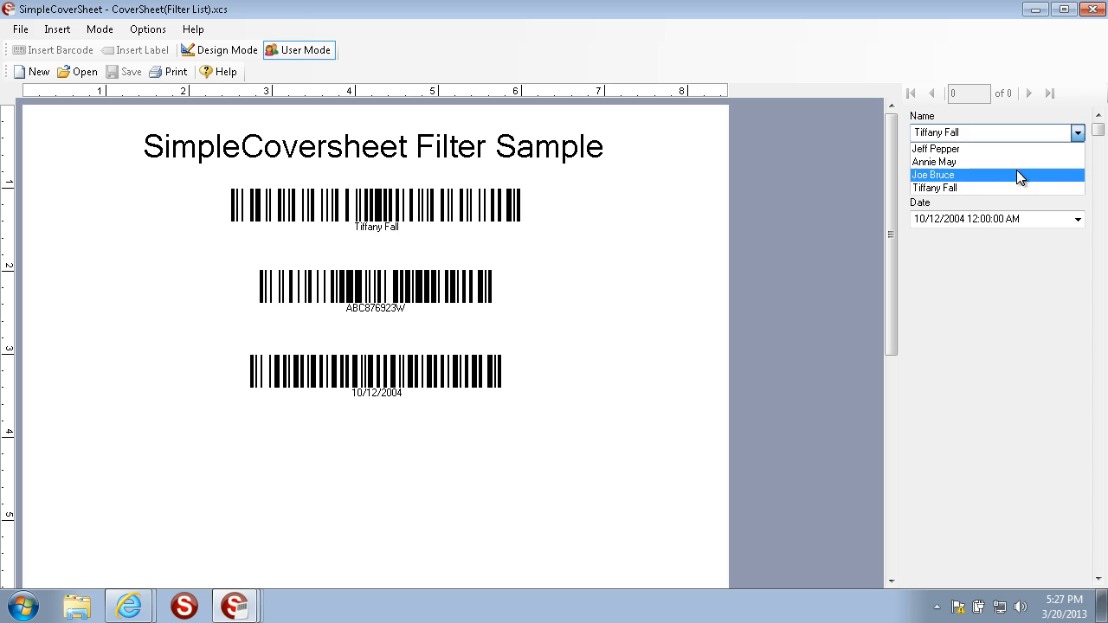
pyautogui.click(1019, 174)
# - Set the invoice number to the second entry offered for the third name
pyautogui.click(1078, 176)
pyautogui.click(1077, 179)
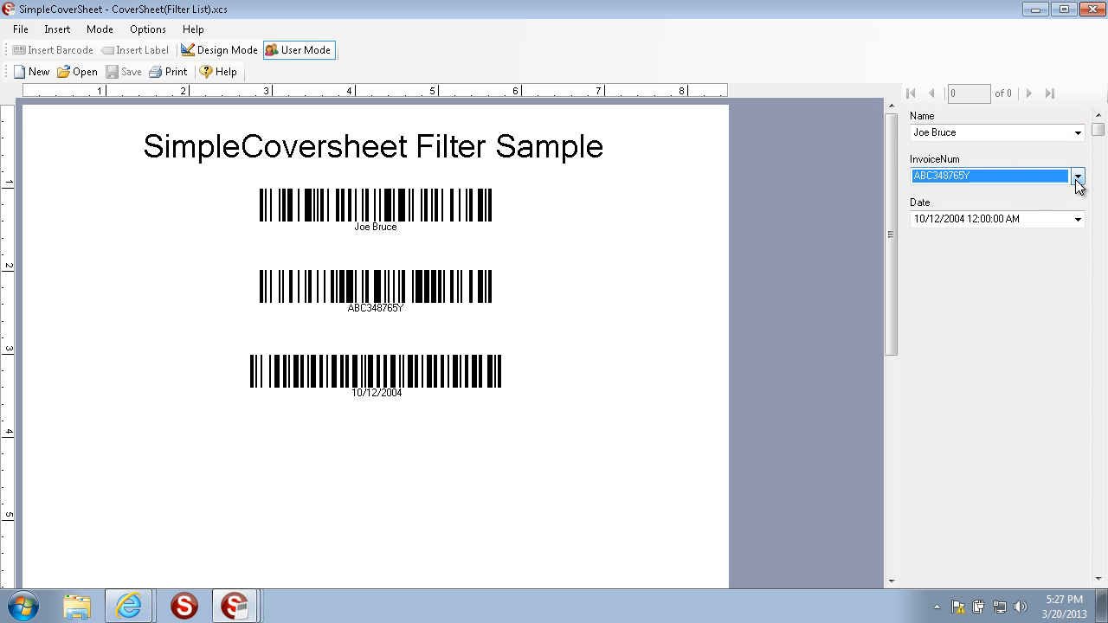
pyautogui.click(1078, 179)
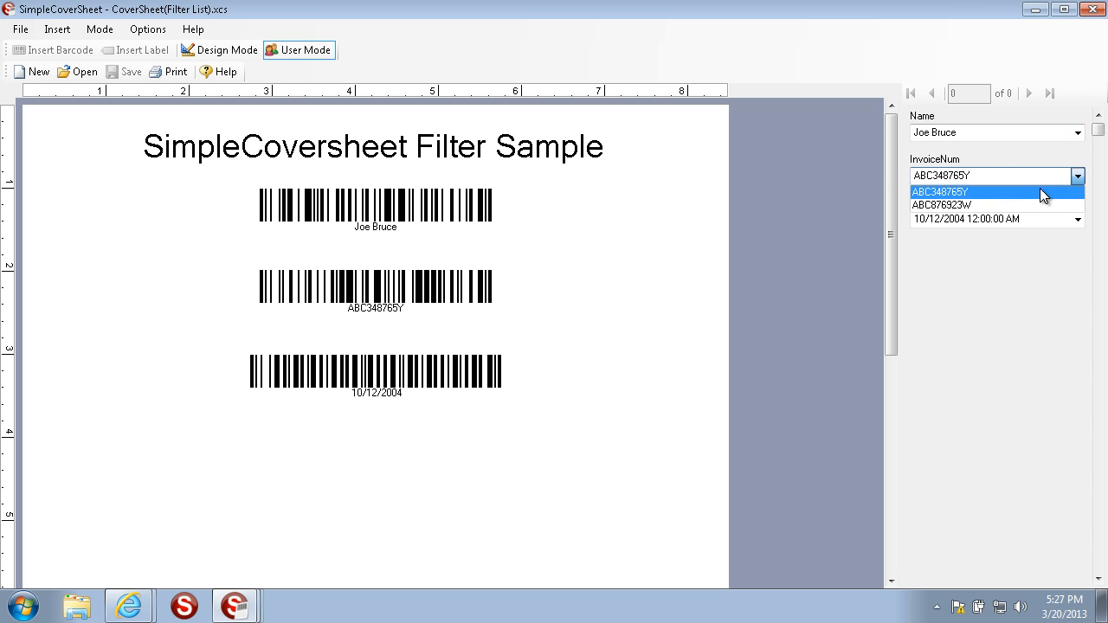
pyautogui.click(987, 205)
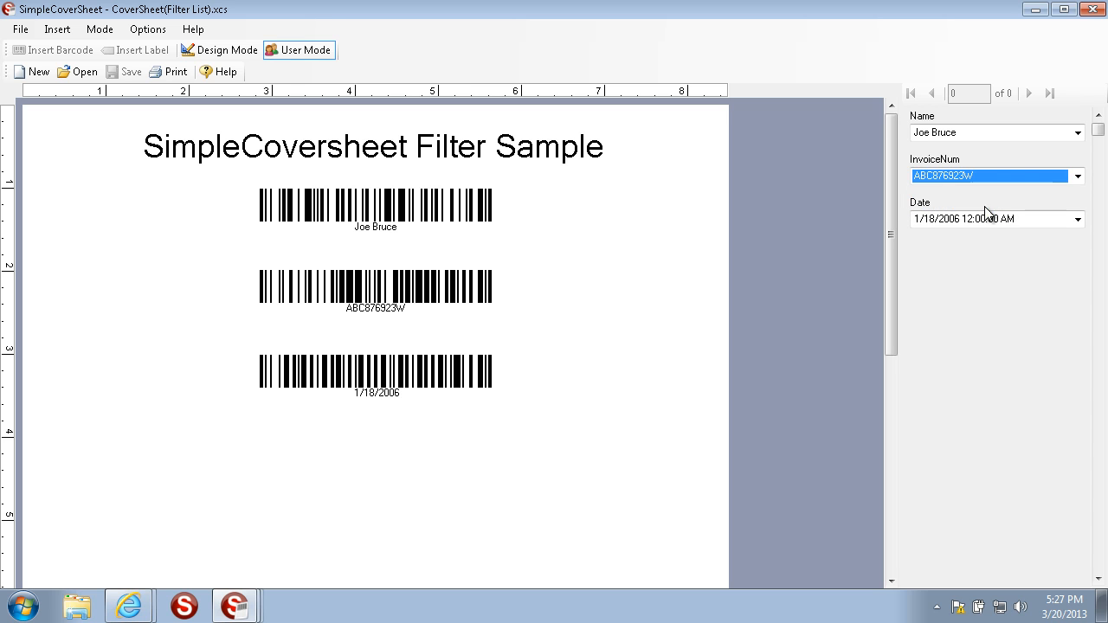
# - Check the dates offered for the selected invoice, and set the invoice number back to the first entry
pyautogui.click(1078, 219)
pyautogui.click(1078, 219)
pyautogui.click(1077, 178)
pyautogui.click(1028, 192)
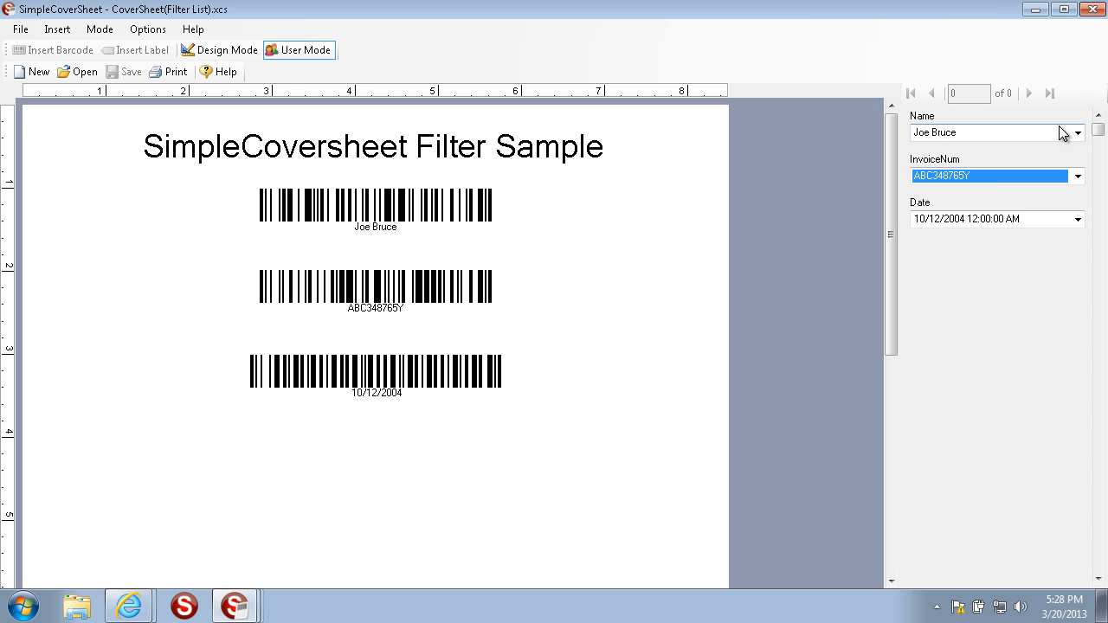
# - Put the filter list window away and switch to the SimpleCoversheet Web page in Internet Explorer
pyautogui.click(1036, 9)
pyautogui.moveTo(130, 606)
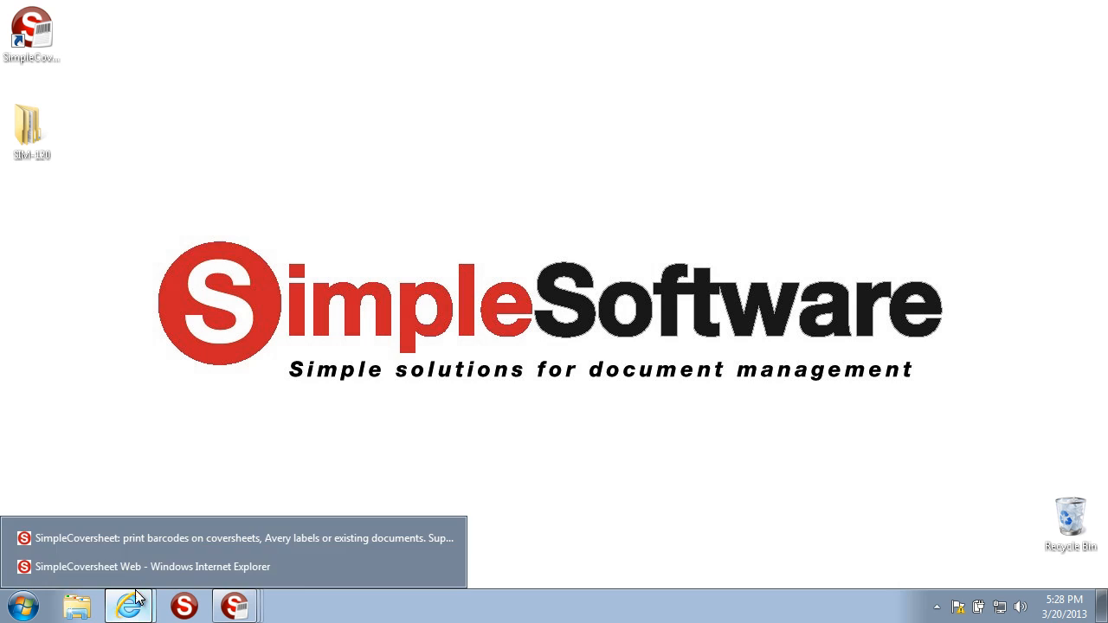
pyautogui.click(135, 569)
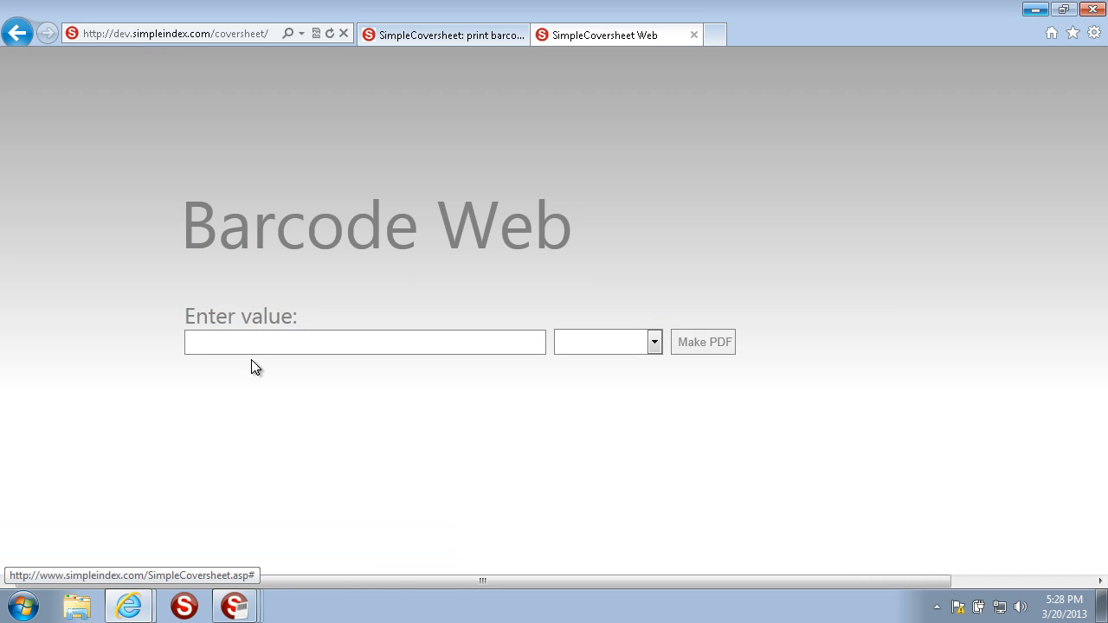
# - Generate a PDF barcode for the value Test using the Text-2D-Barcode template
pyautogui.write('Test')
pyautogui.click(646, 346)
pyautogui.click(623, 373)
pyautogui.click(693, 344)
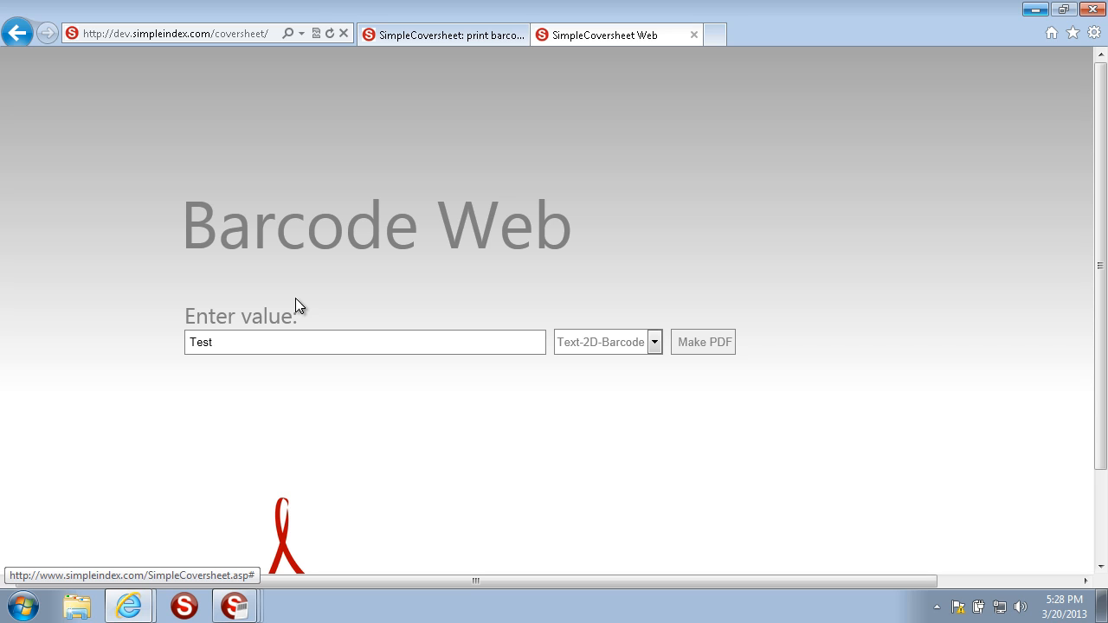
# - Download the generated barcode PDF to C:\Downloads\ as Text-2D-Barcode(1).pdf
pyautogui.scroll(-2, 295, 299)
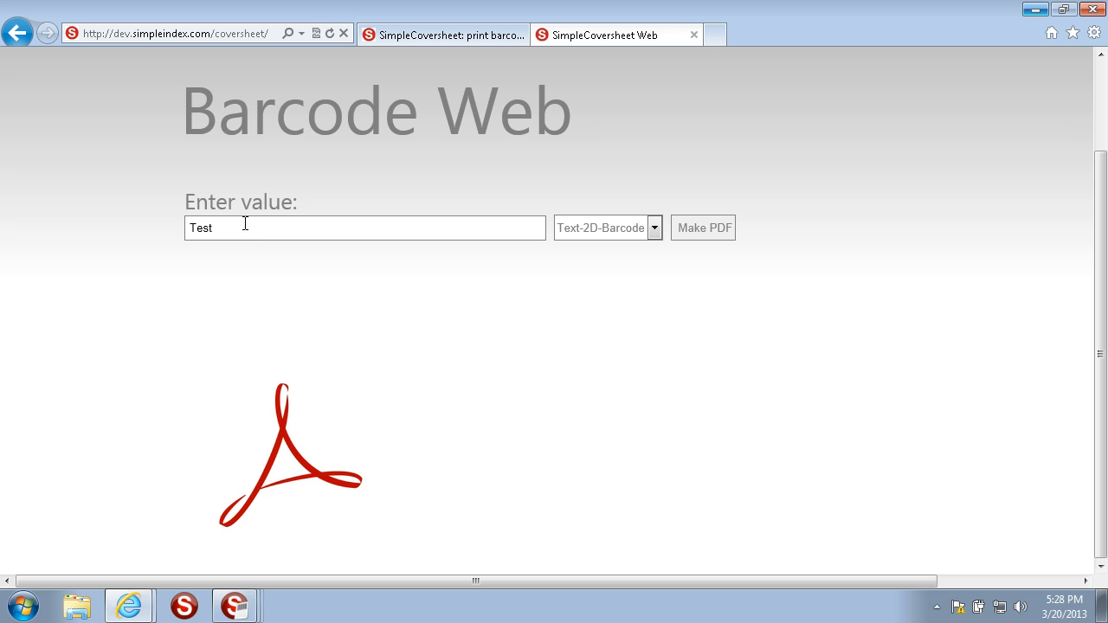
pyautogui.moveTo(280, 239); pyautogui.dragTo(23, 208)
pyautogui.click(284, 443)
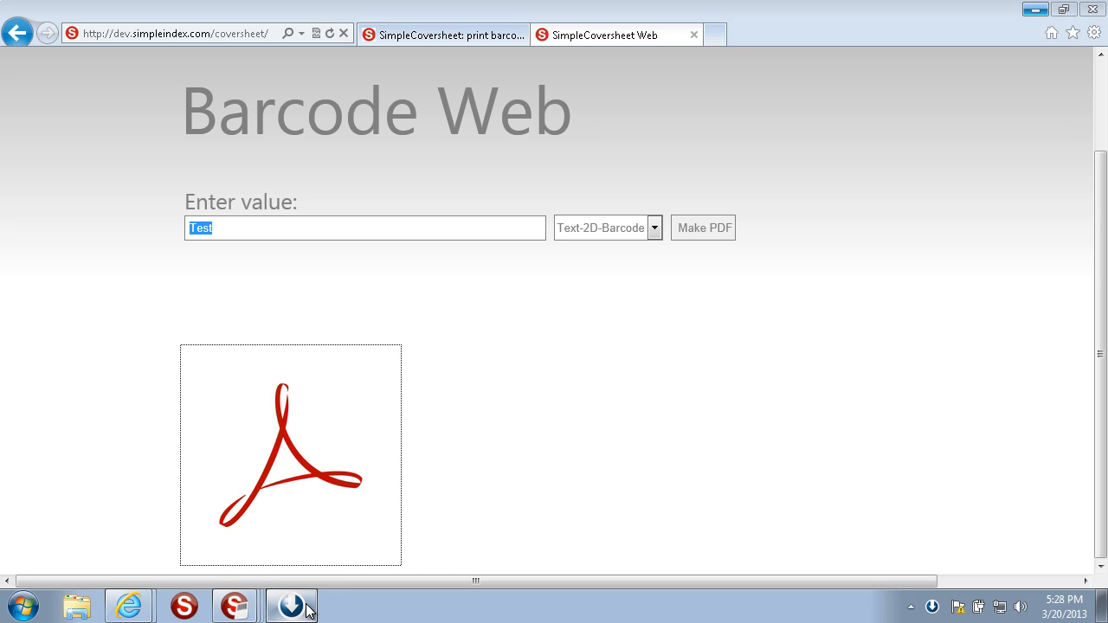
pyautogui.click(637, 245)
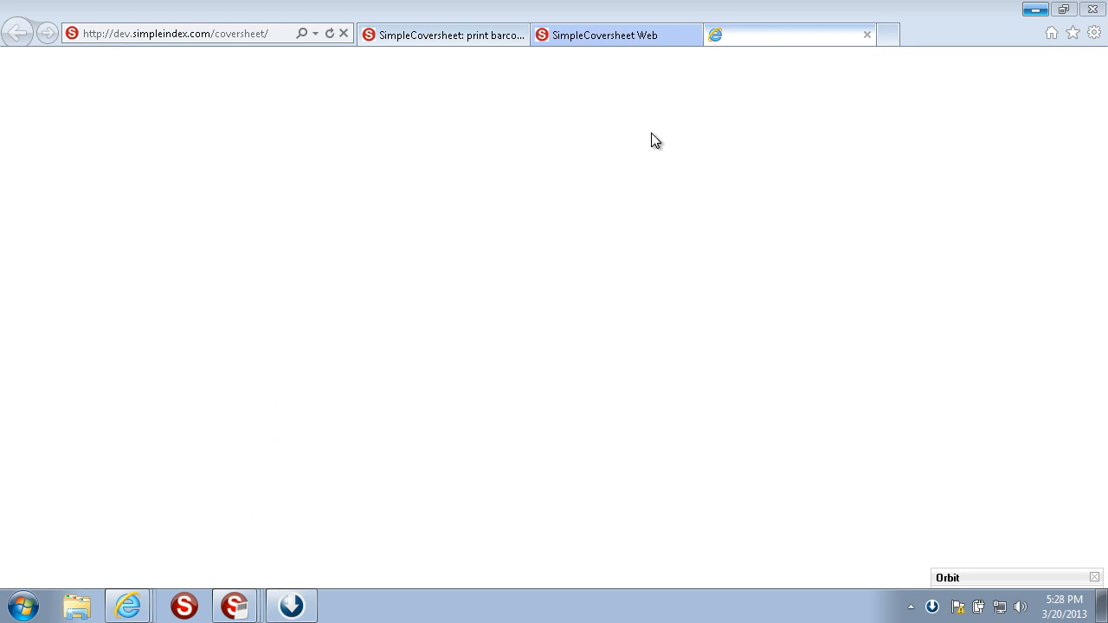
pyautogui.click(623, 246)
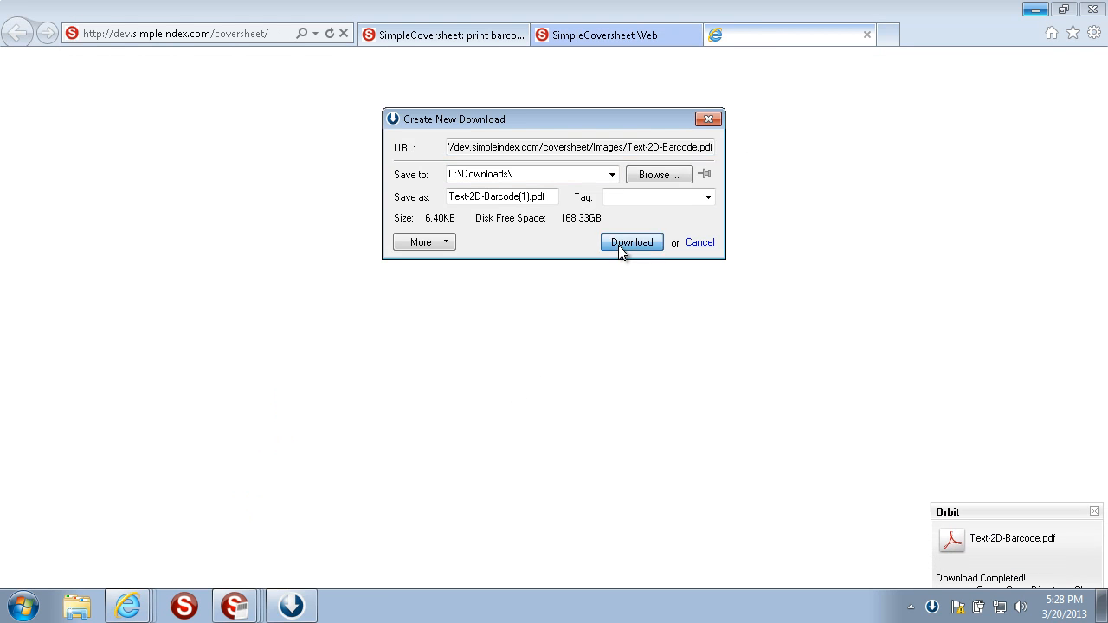
pyautogui.click(598, 361)
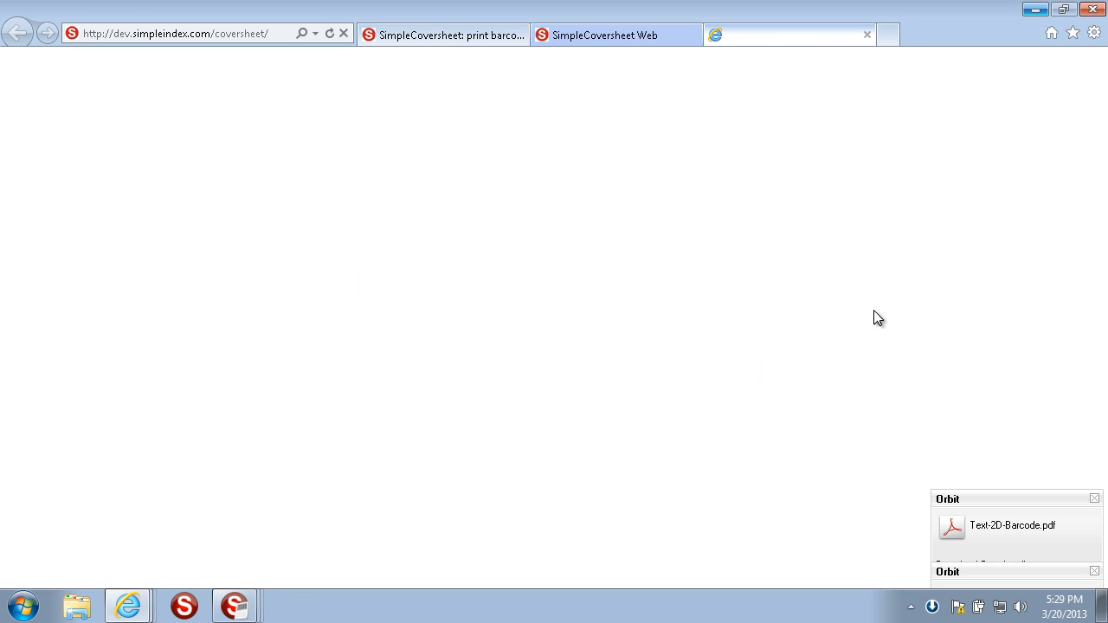
# - Open the downloaded PDF in Adobe Acrobat, examine the 2D barcode and the file commands, and close the document
pyautogui.click(987, 577)
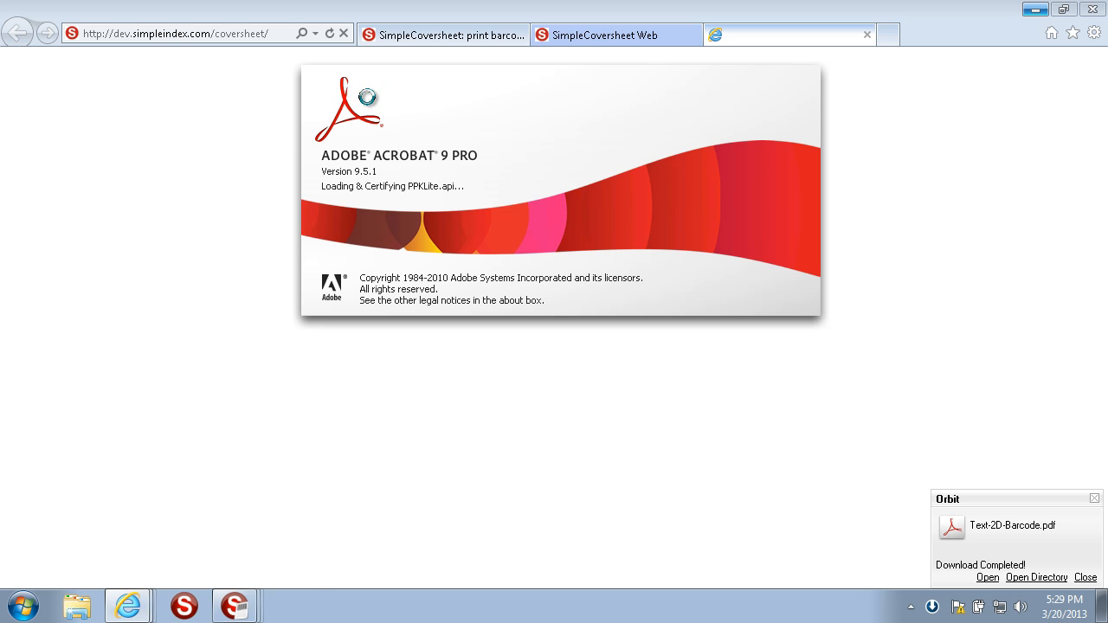
pyautogui.scroll(-10, 468, 301)
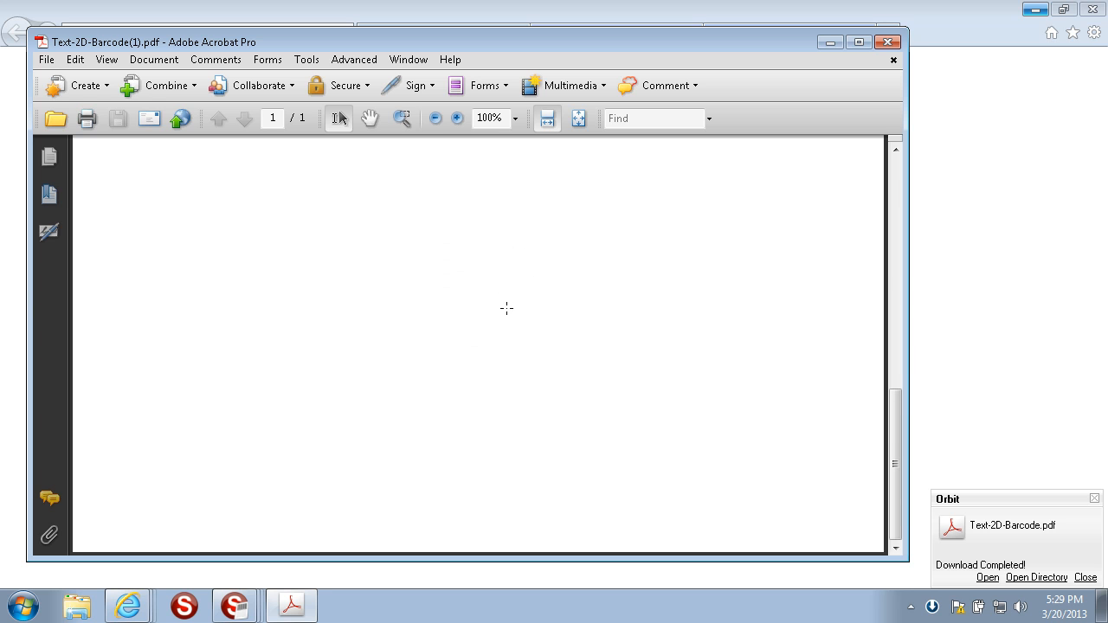
pyautogui.scroll(5, 507, 308)
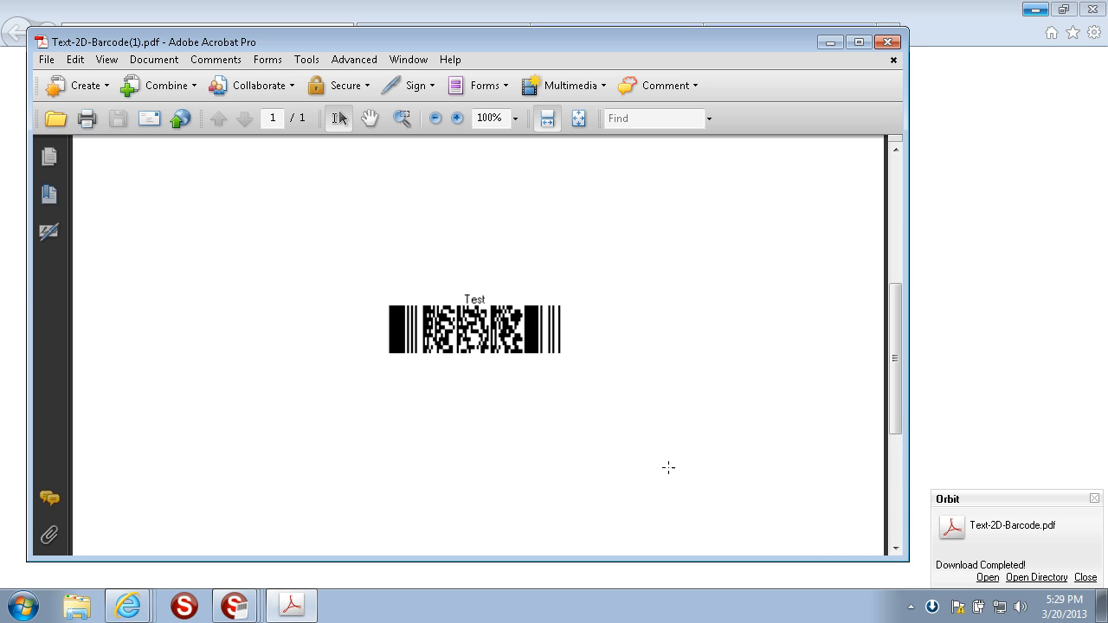
pyautogui.click(46, 59)
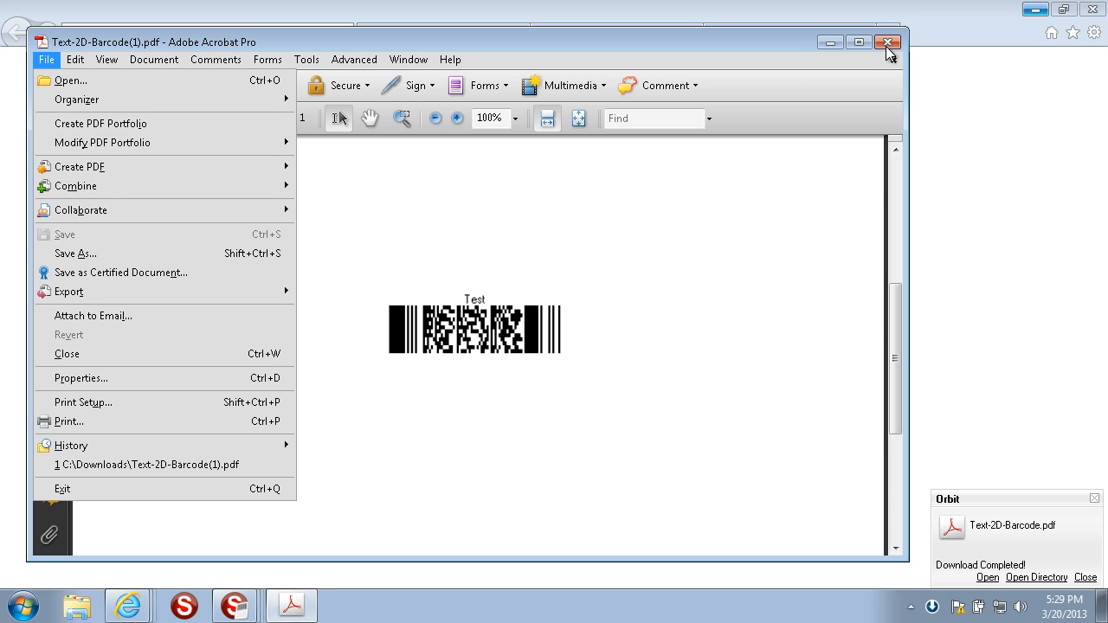
pyautogui.click(887, 42)
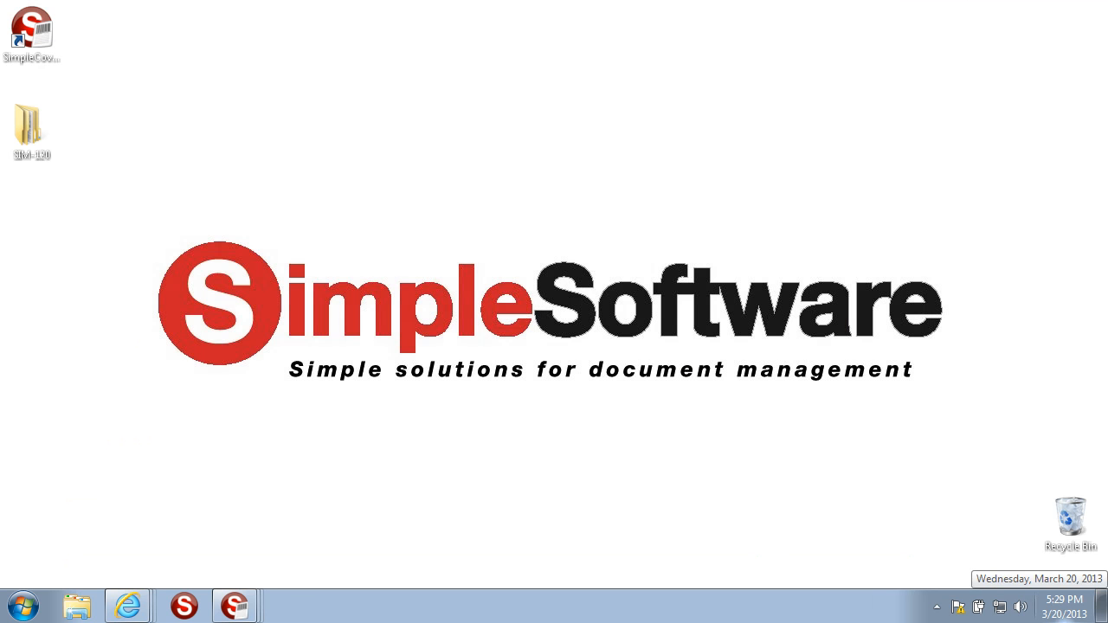